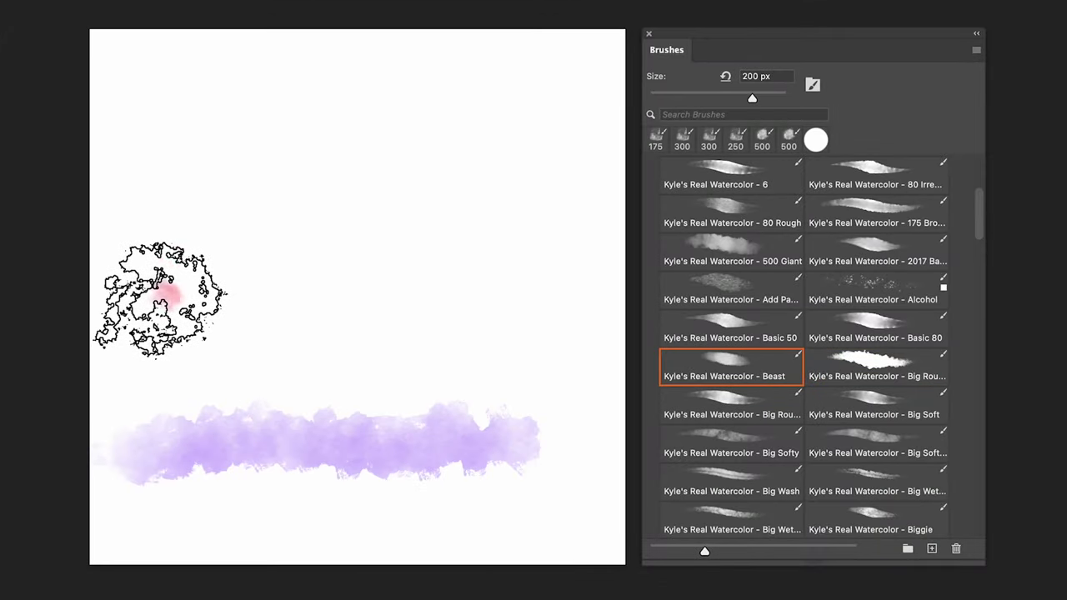
Paint a pink test stroke across the blank canvas with a Real Watercolor brush
mouse_move(160, 298)
left_mouse_down()
mouse_move(386, 280)
mouse_move(486, 291)
left_mouse_up()
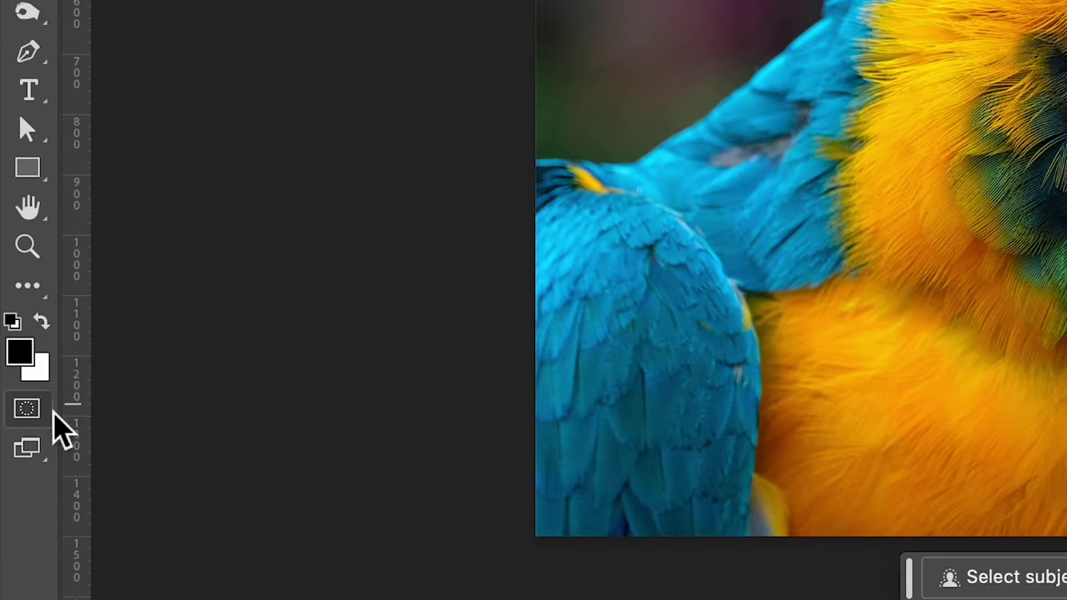
Enter quick mask mode and accept its default mask options
left_click(35, 409)
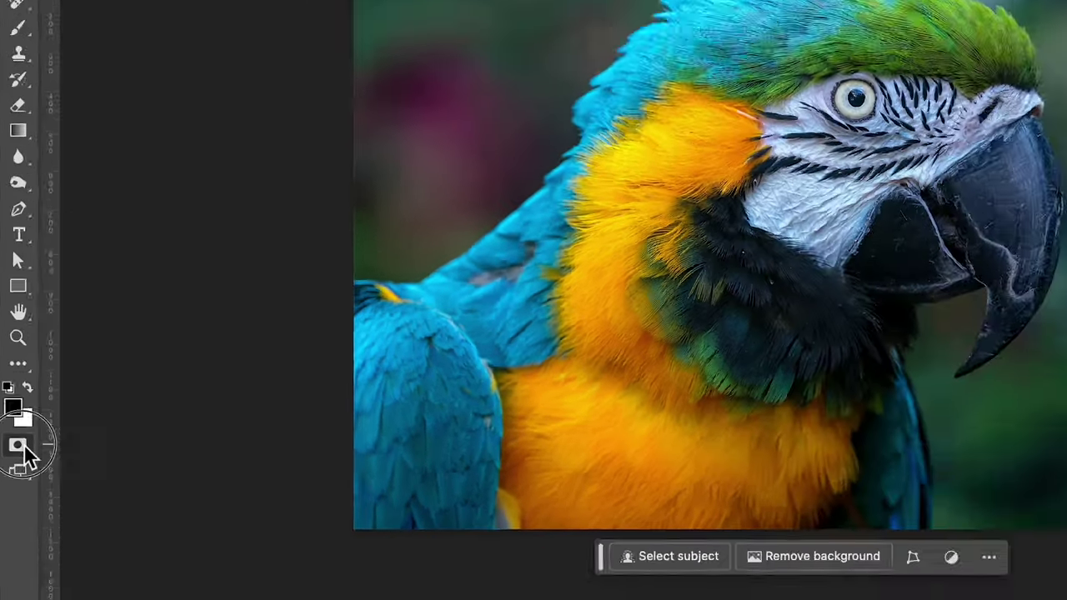
double_click(20, 447)
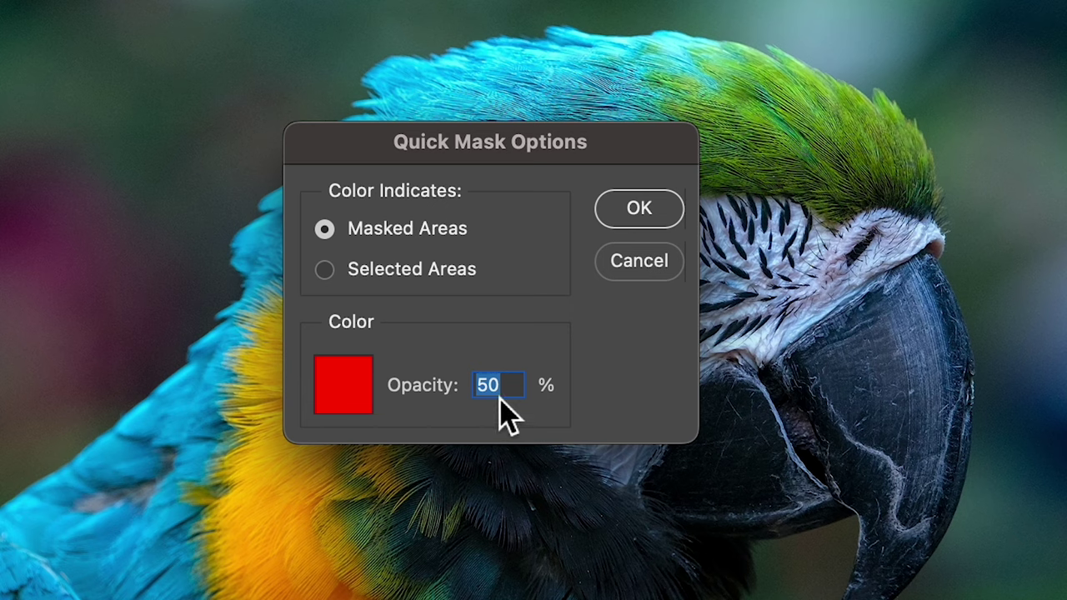
left_click(636, 211)
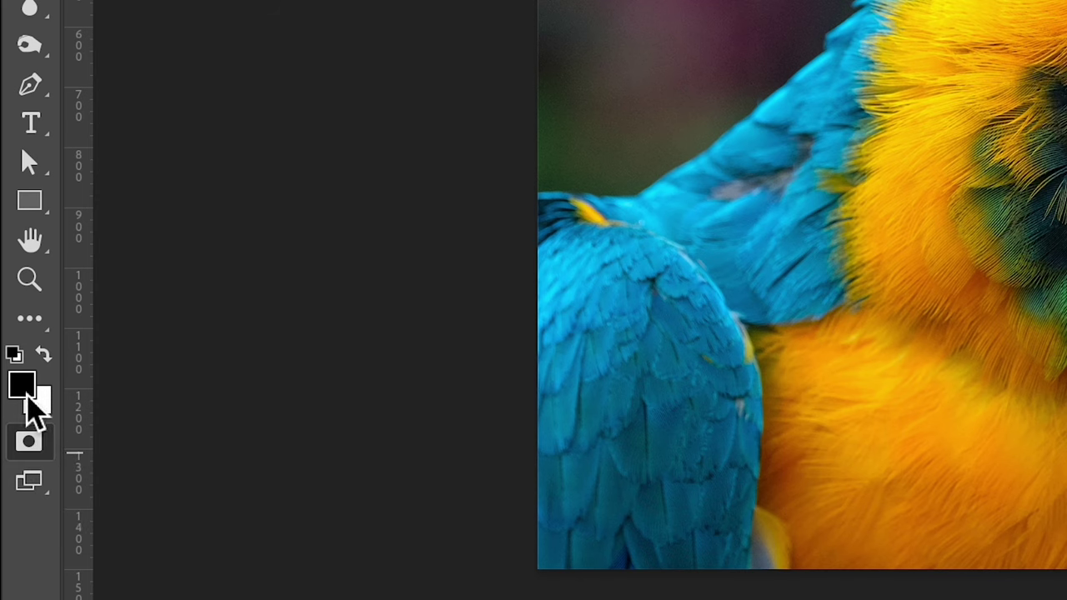
Set the foreground colour to dark grey 4d4d4d by changing brightness to 30
left_click(26, 397)
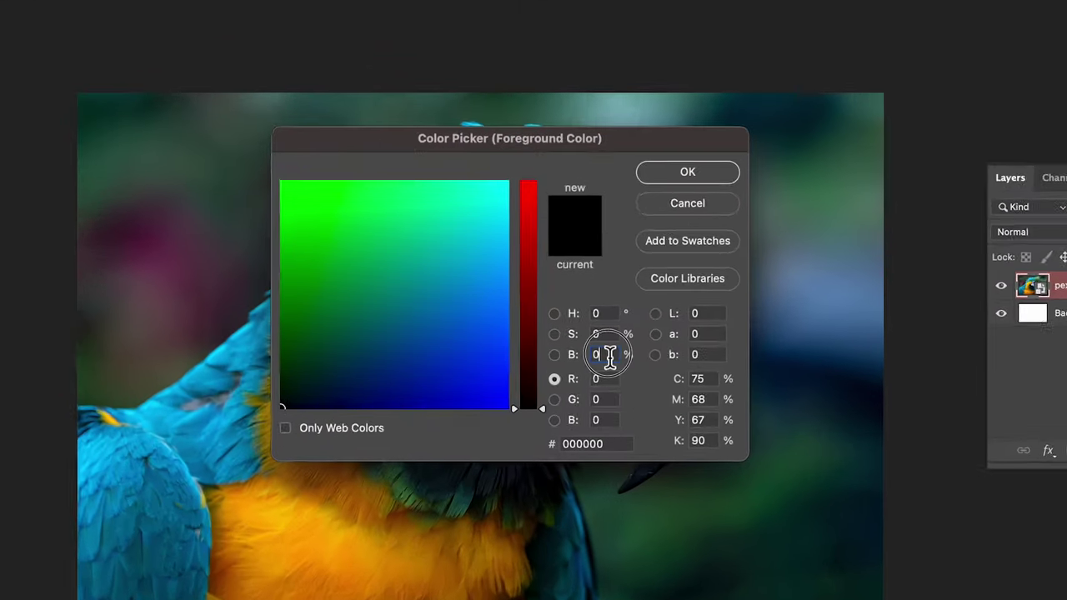
double_click(586, 335)
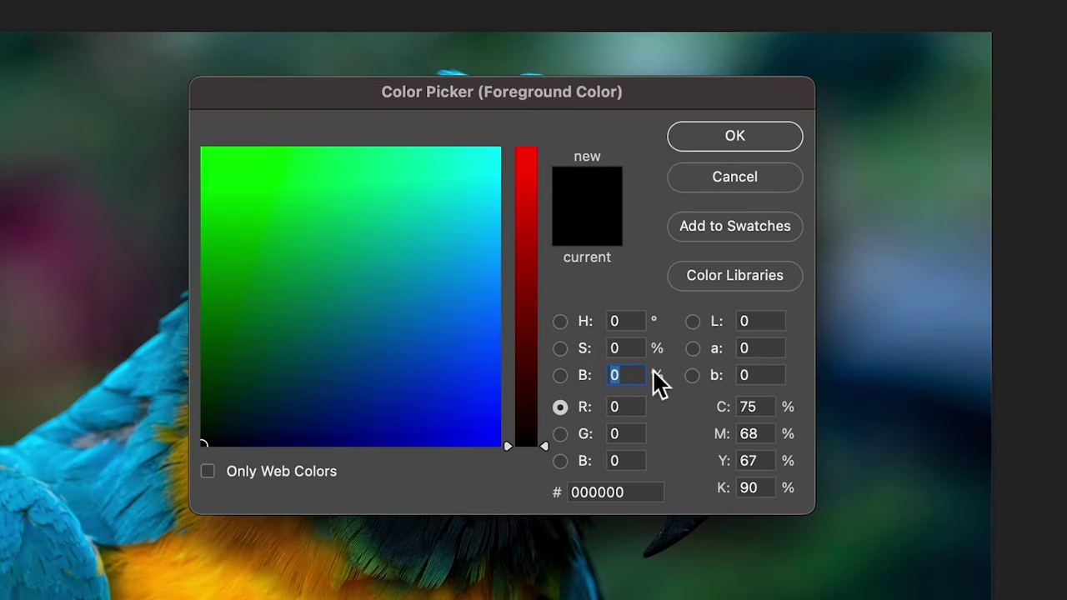
type("30")
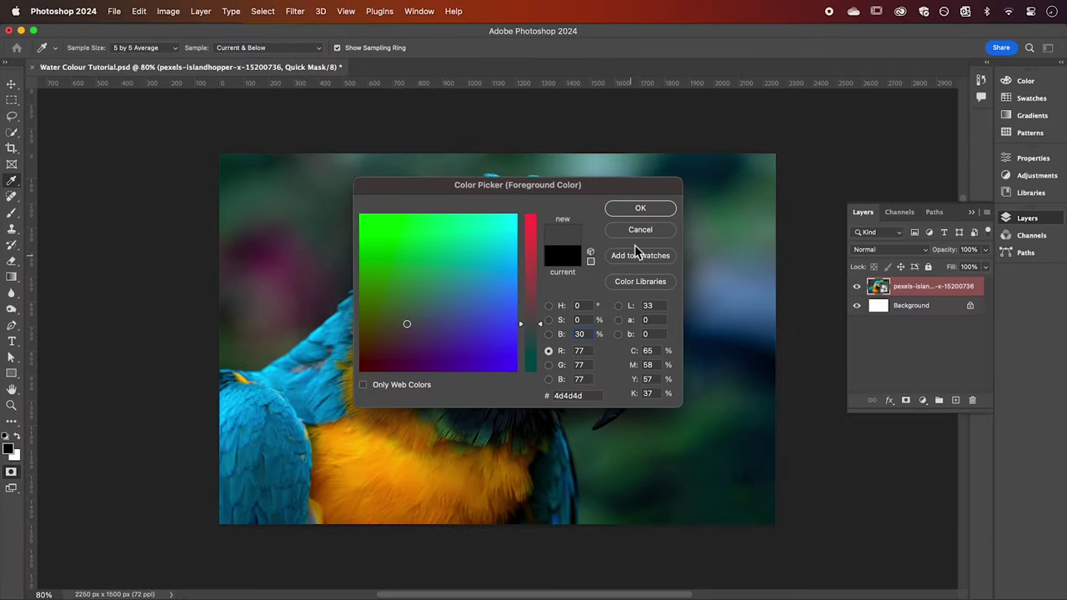
left_click(735, 136)
key("v")
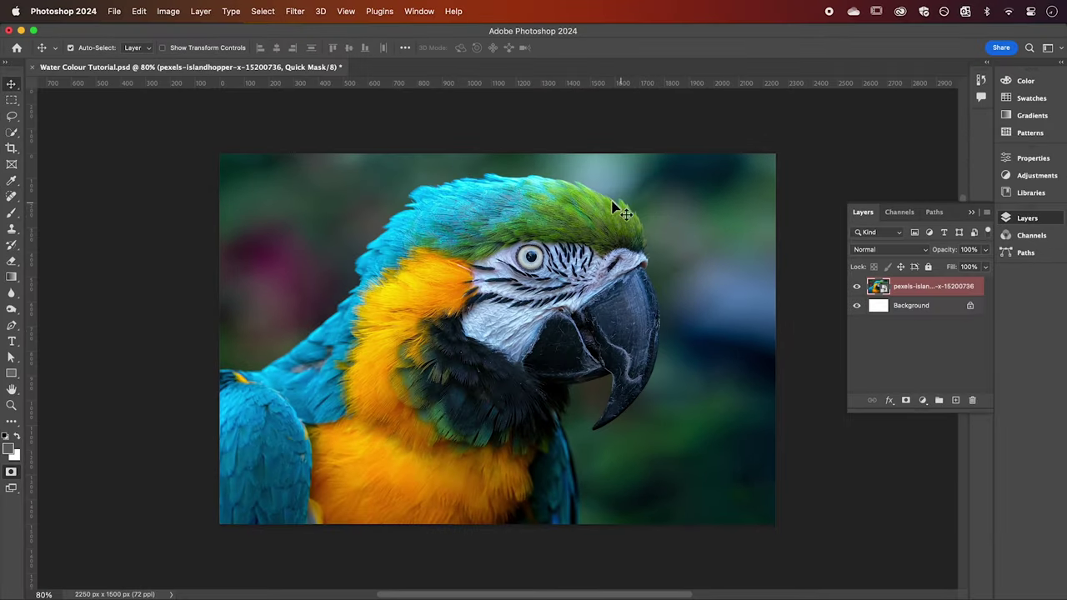
left_click(264, 13)
Select all and fill the quick mask with the dark grey foreground colour
left_click(263, 29)
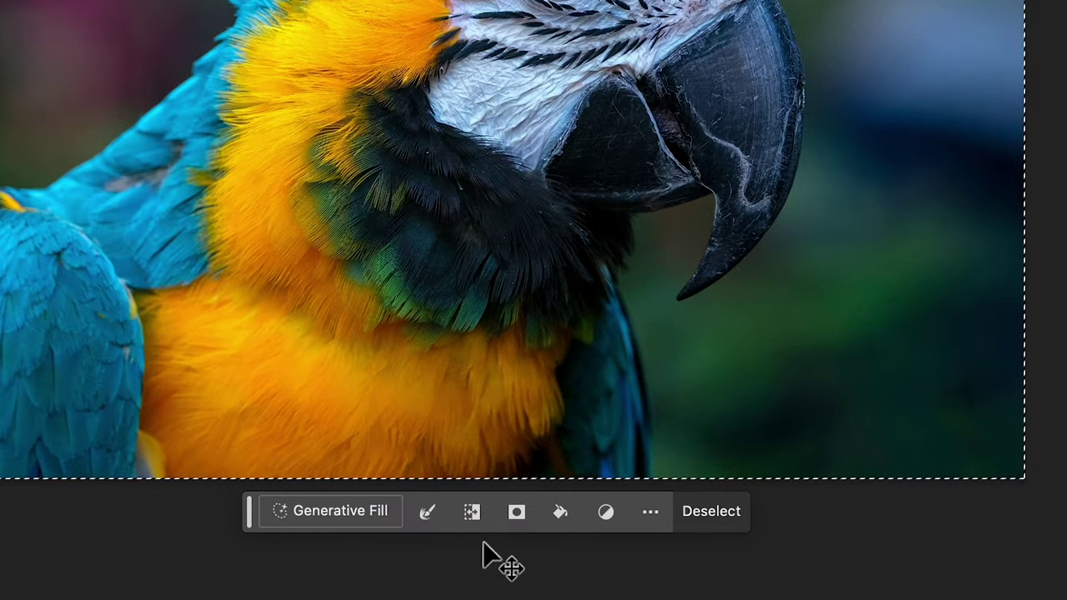
left_click(559, 512)
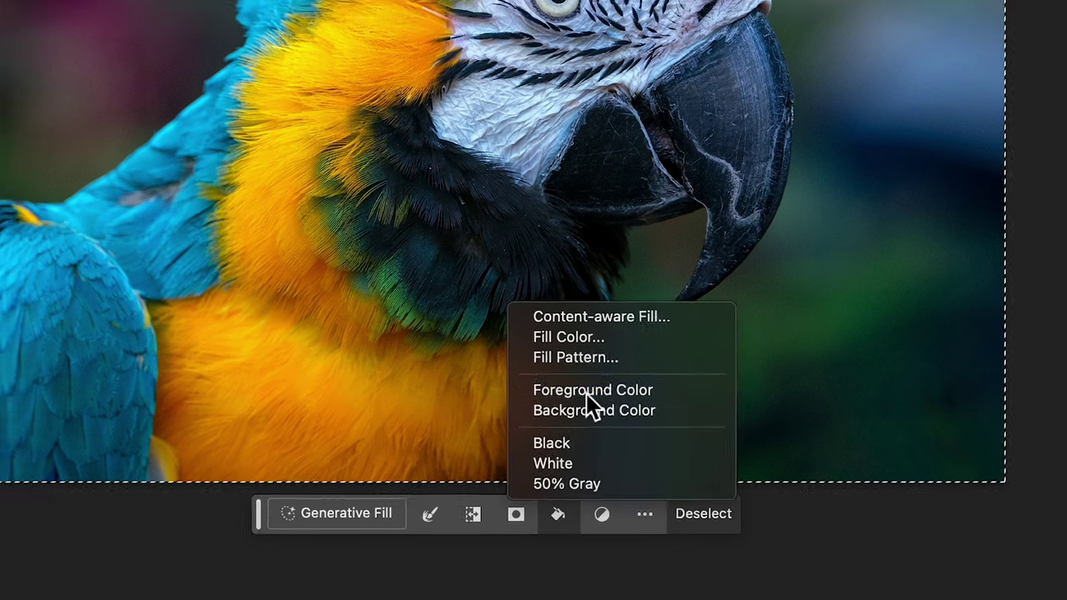
left_click(588, 383)
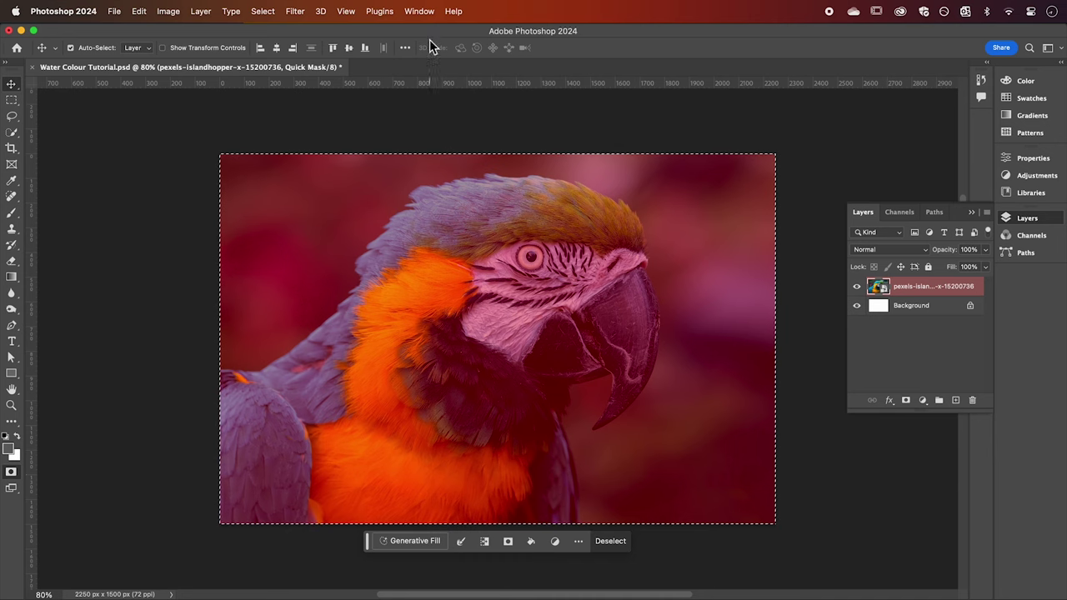
Exit quick mask mode so the whole image becomes a selection
left_click(420, 11)
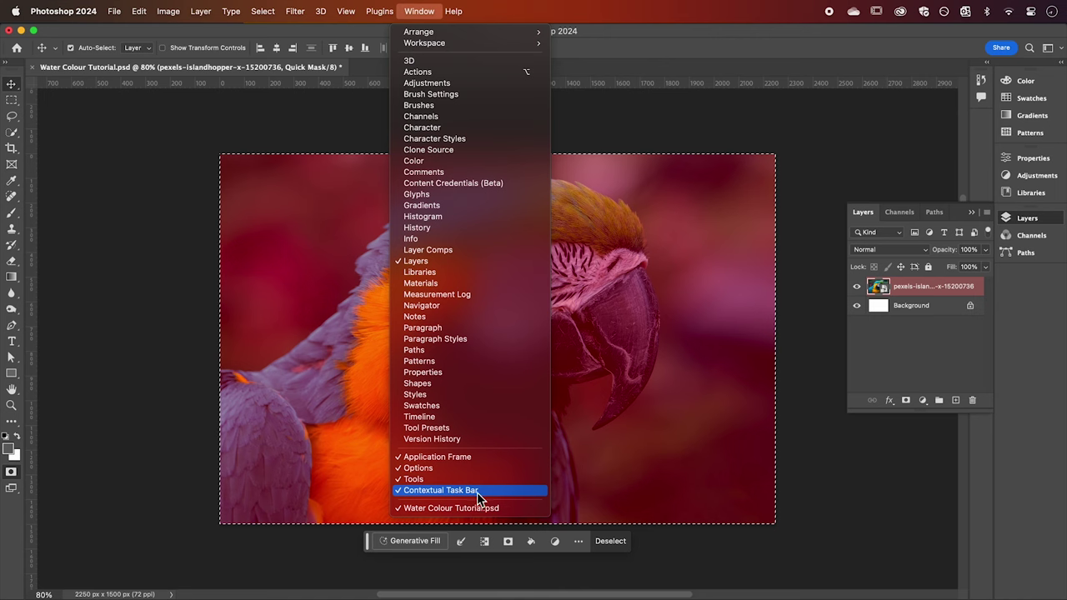
left_click(584, 479)
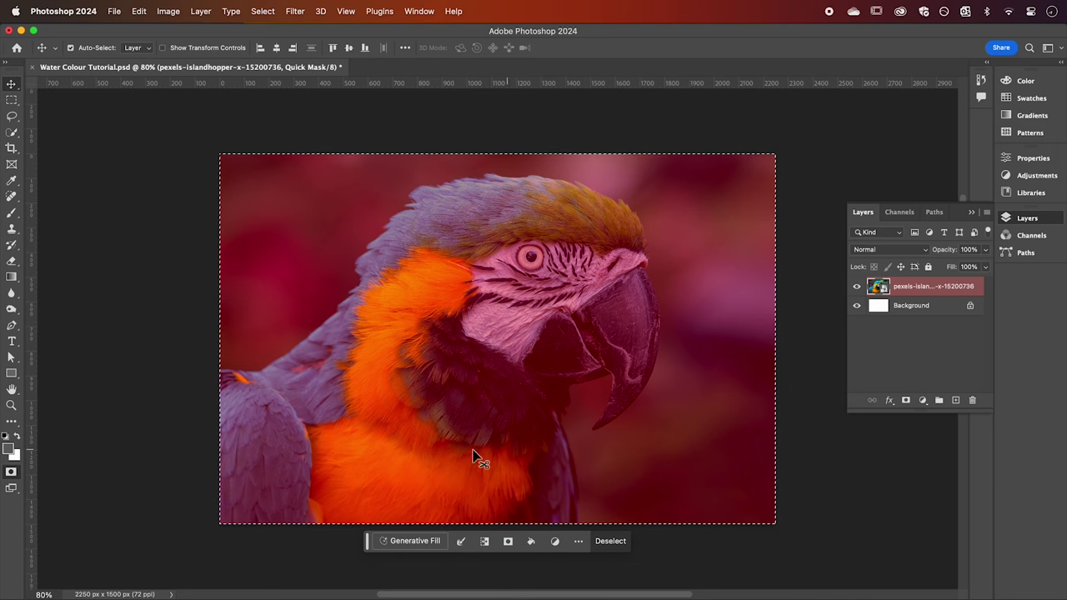
left_click(12, 472)
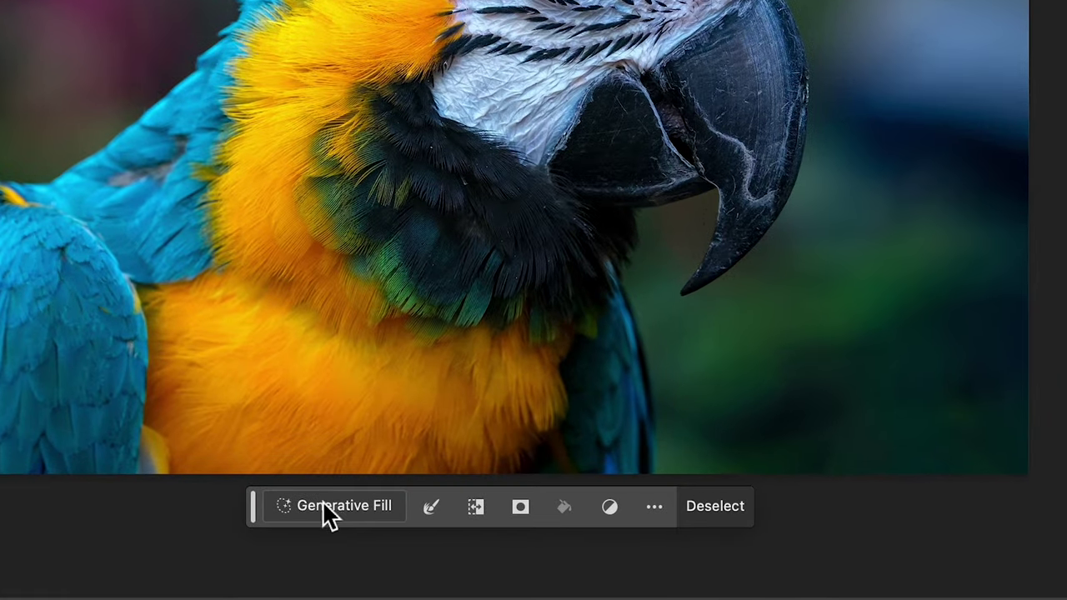
Generate a fill on the selection with the prompt 'Water Color Painting'
left_click(399, 541)
type("Water Color Painting")
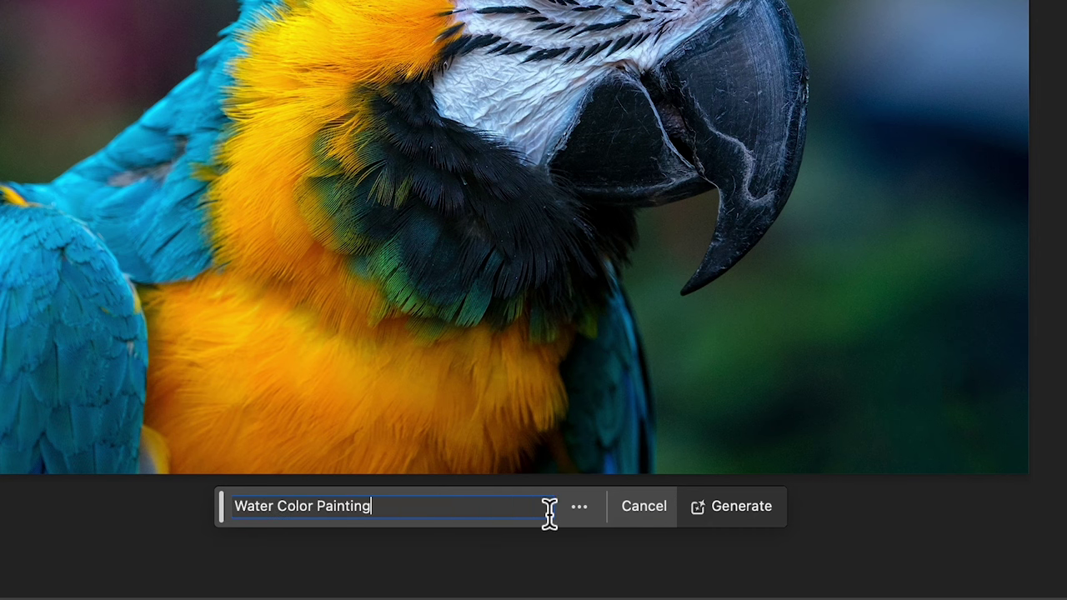
left_click(718, 509)
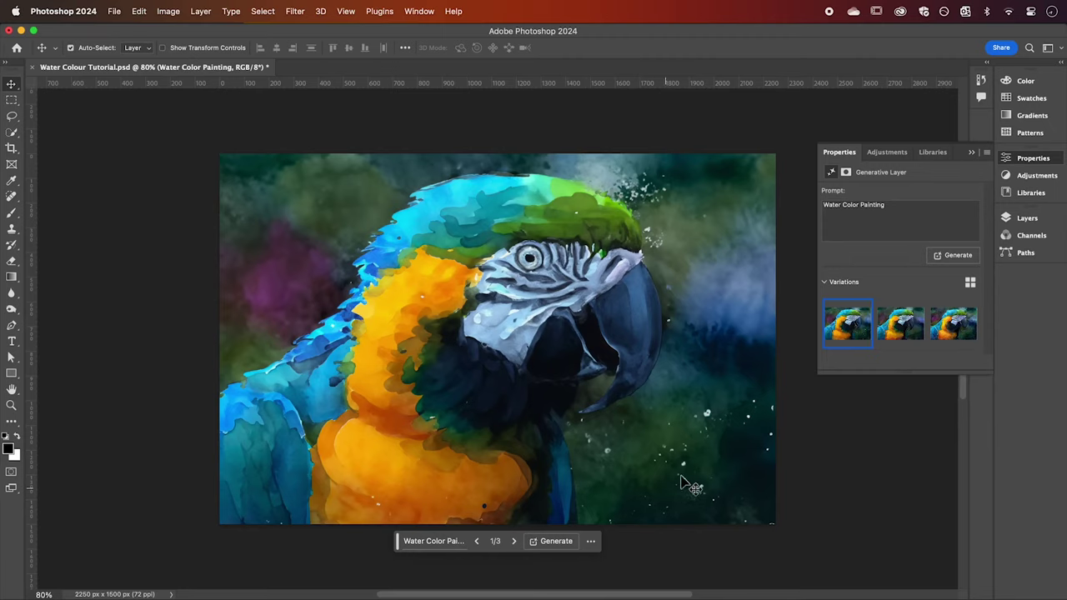
Preview the second and third watercolor variations, then generate more variations
left_click(899, 326)
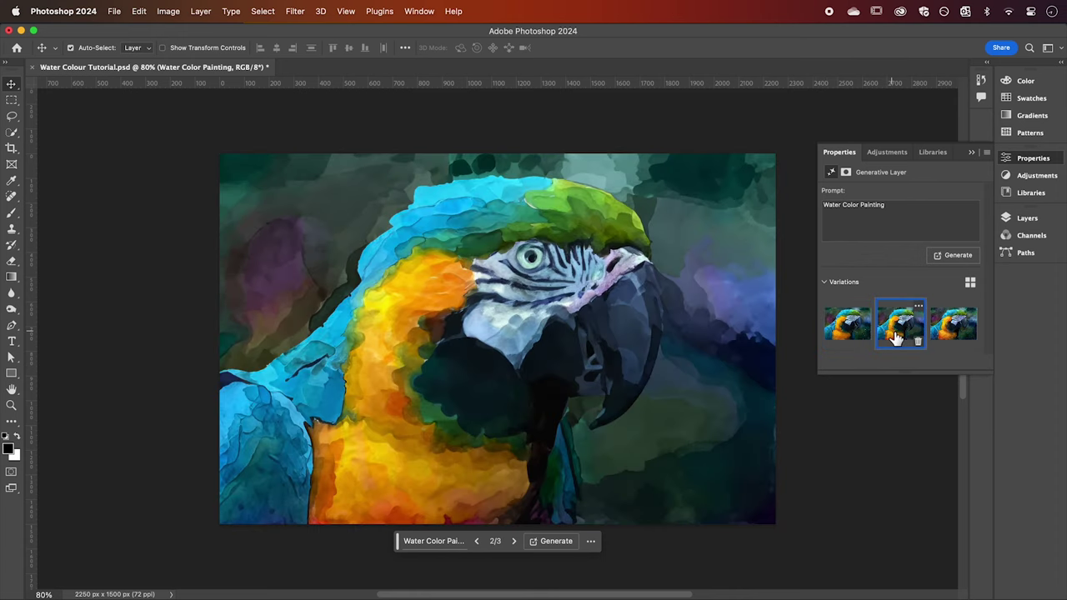
left_click(944, 329)
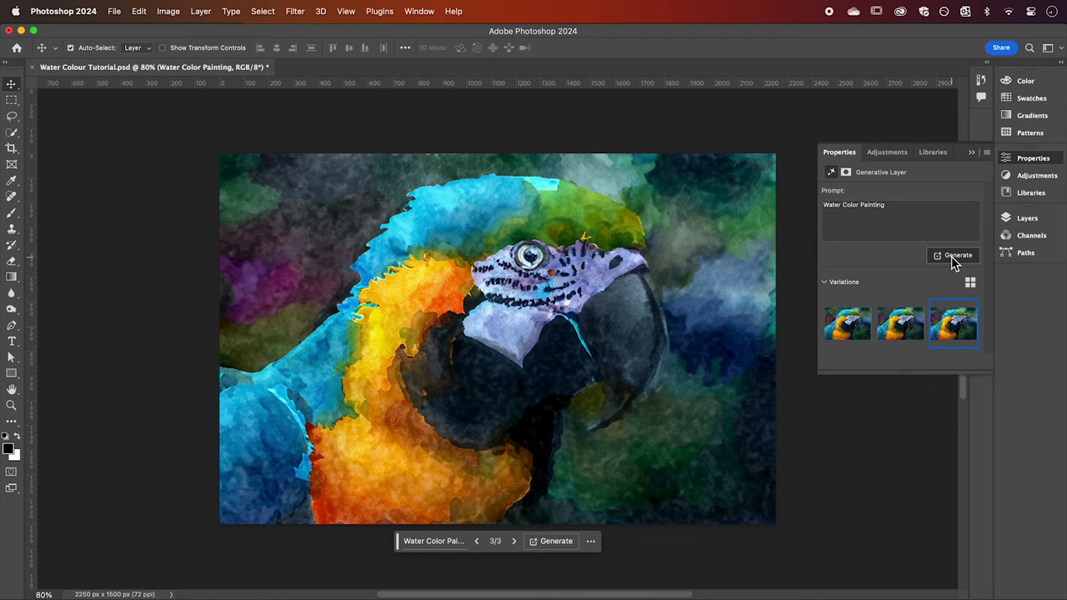
left_click(953, 256)
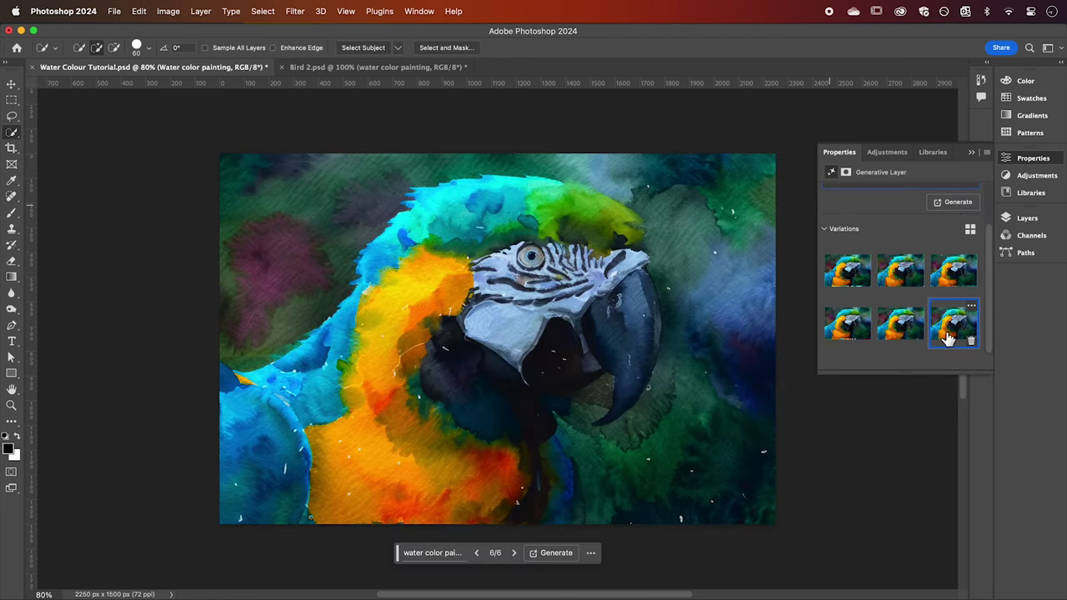
Zoom in on the painted texture below the beak, then fit the whole painting on screen
key("z")
left_click_drag(450, 404, 505, 352)
left_click_drag(385, 419, 626, 286)
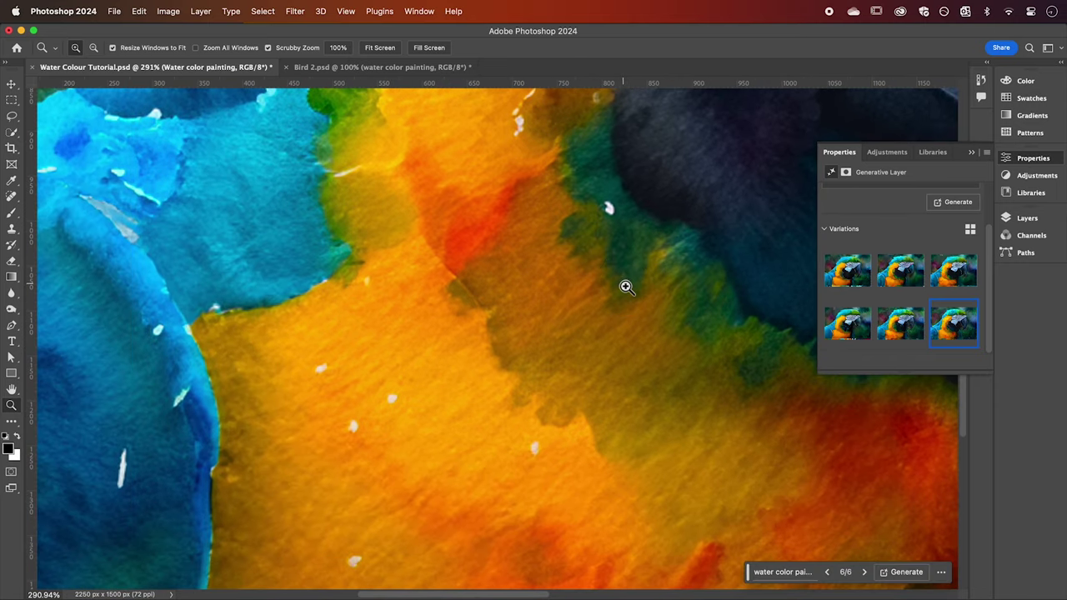
key("super+0")
key("v")
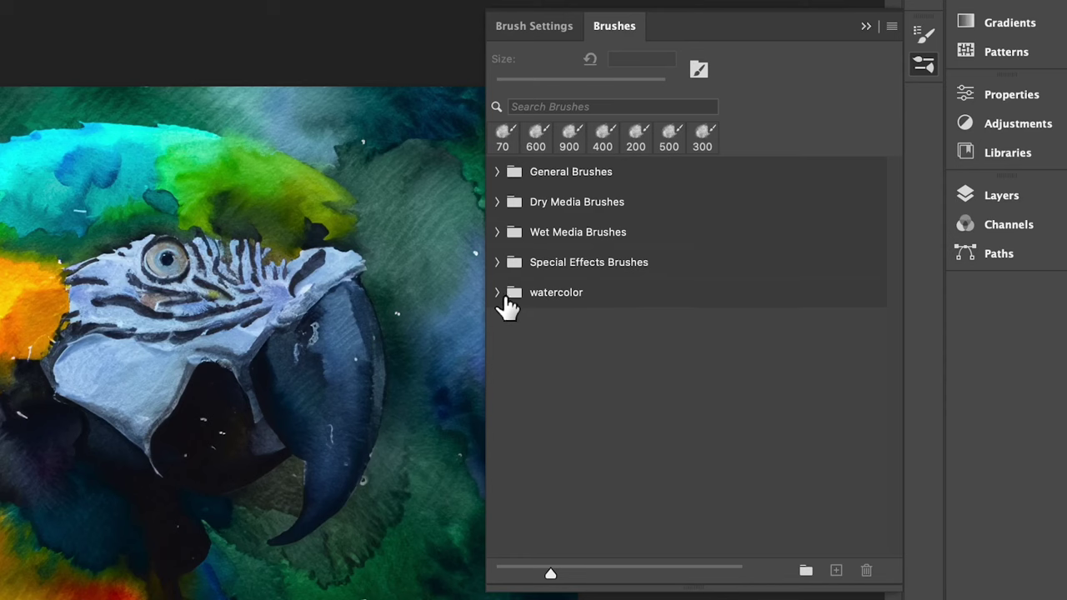
Show the watercolor brush set in the brush library and highlight the brushes page address
left_click(727, 277)
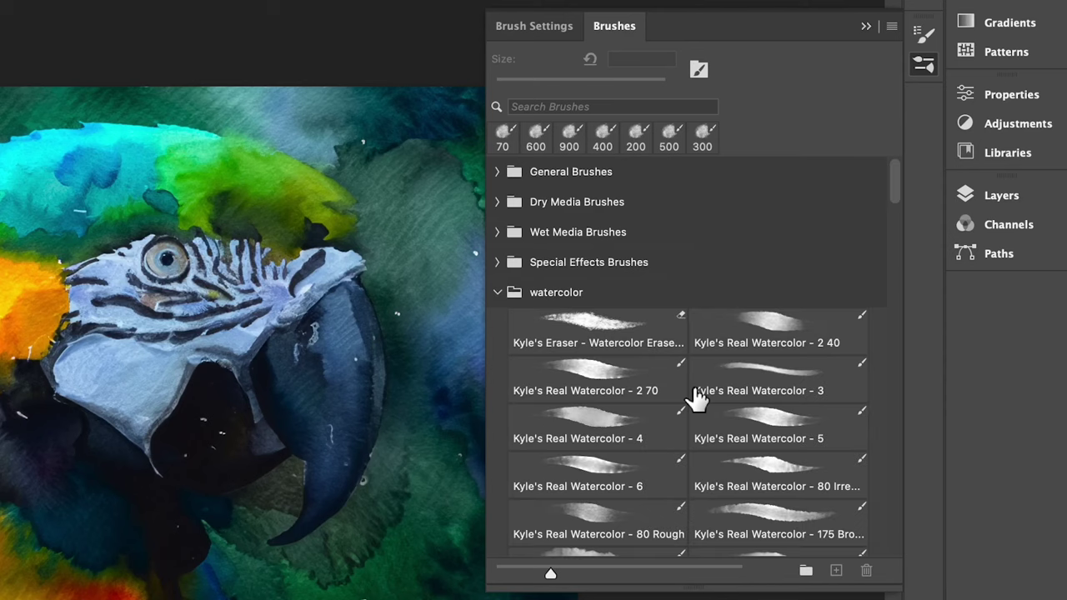
left_click_drag(900, 188, 899, 239)
left_click_drag(222, 94, 869, 95)
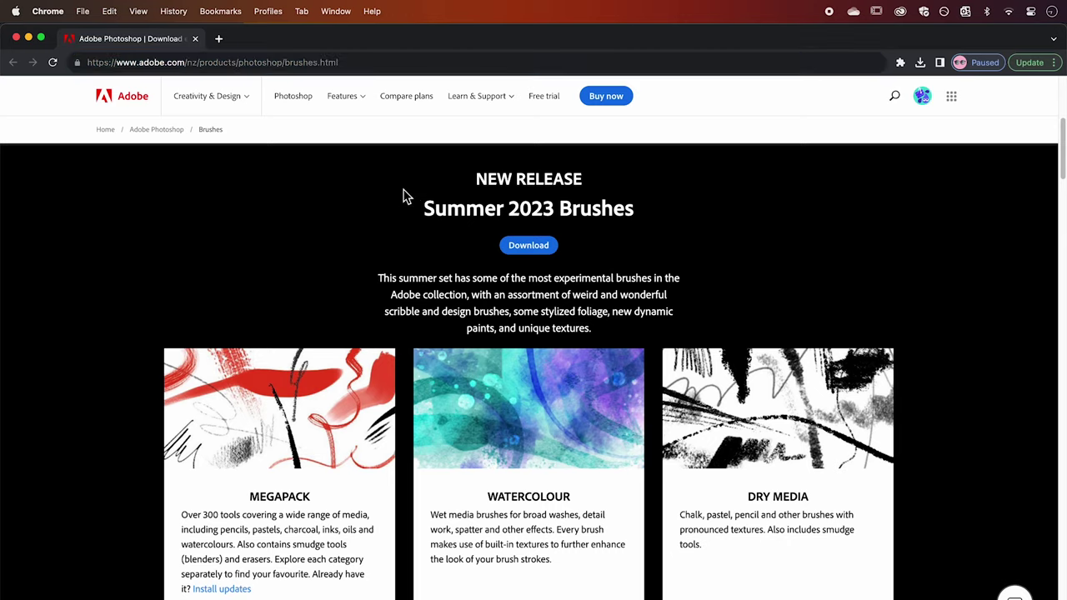
Scroll through Adobe's brush packs such as Megapack, Watercolour, Dry Media and Manga Brushes
scroll(405, 198, "down", 5)
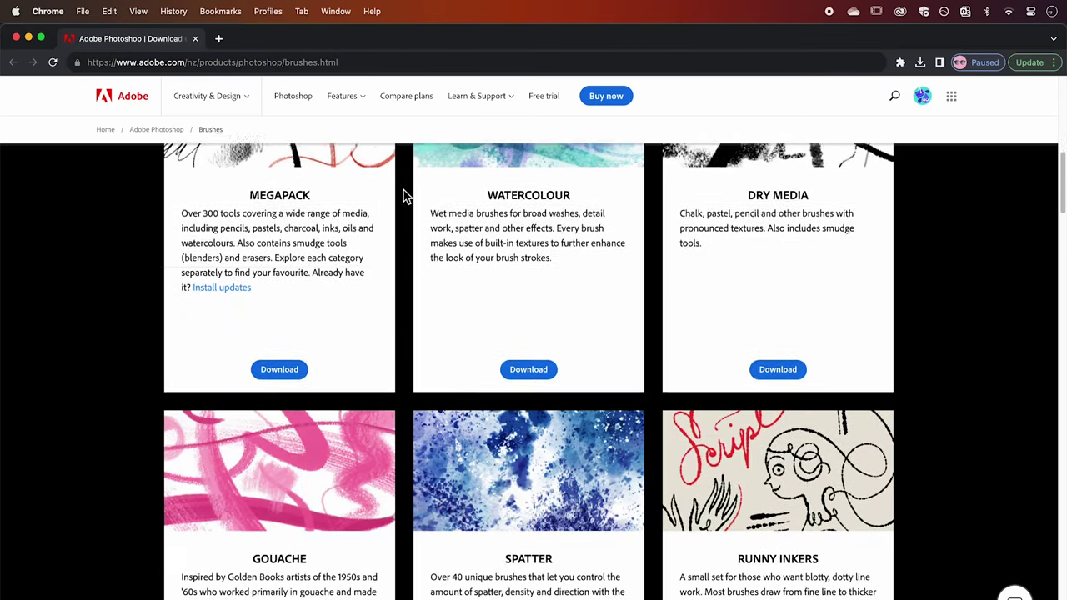
scroll(405, 198, "down", 10)
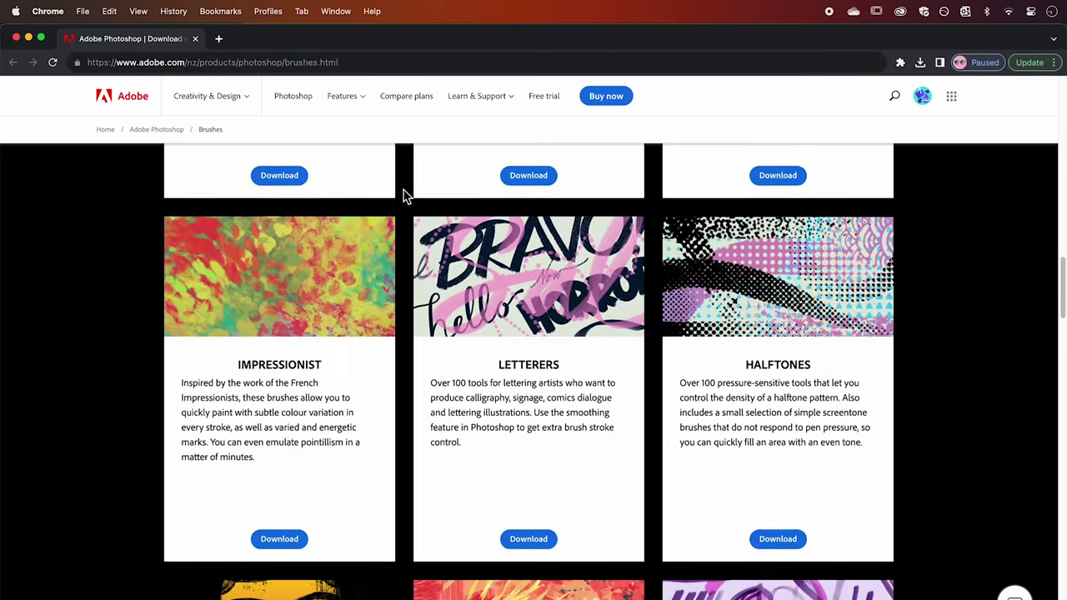
scroll(405, 197, "up", 6)
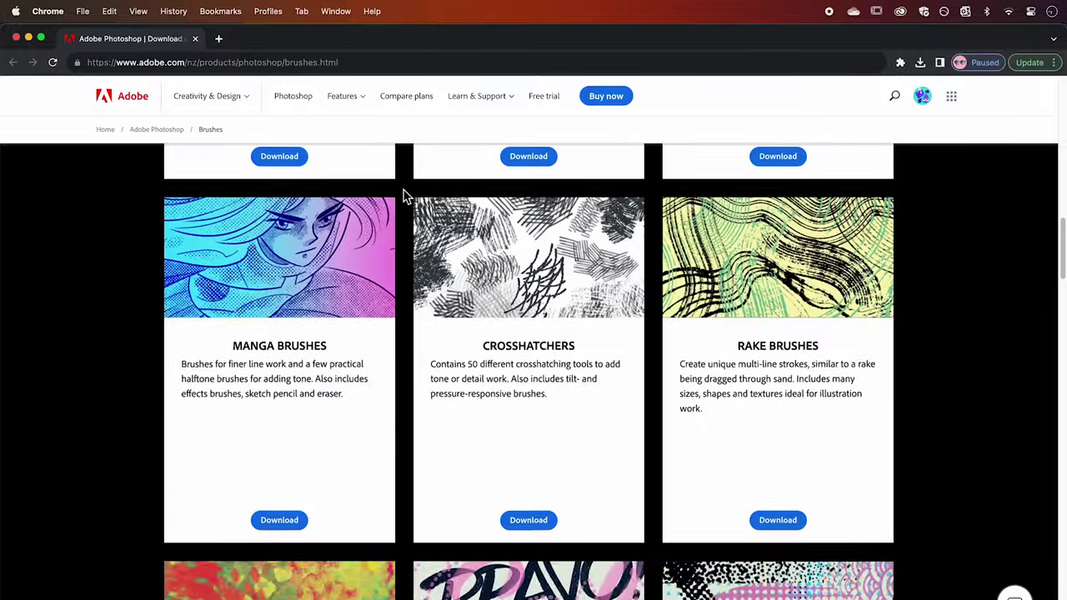
scroll(405, 197, "up", 7)
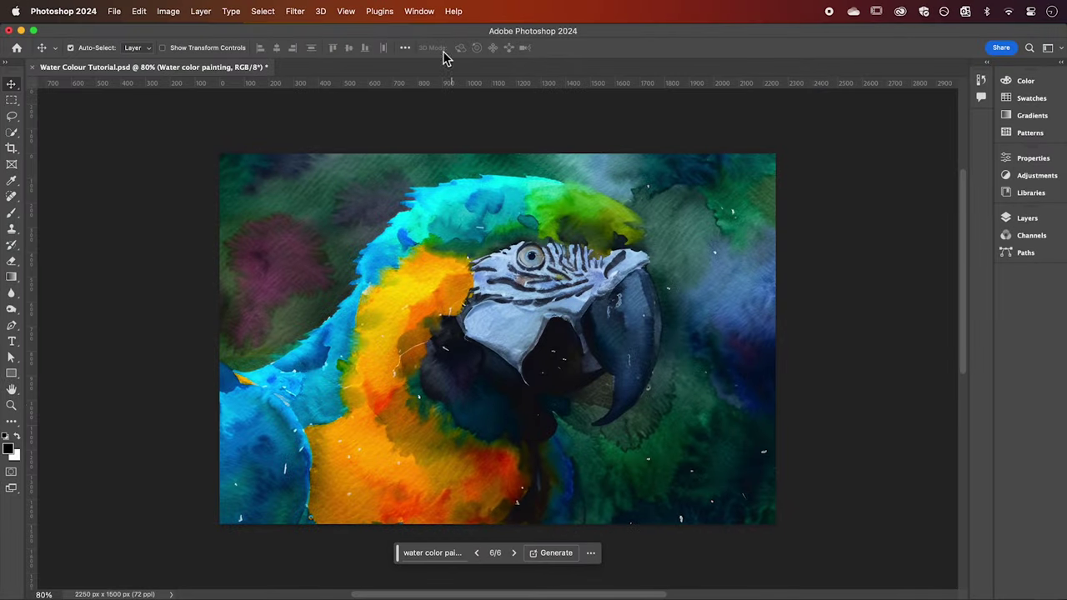
Import the watercolor (1).abr brush file through the Brushes panel menu
left_click(419, 11)
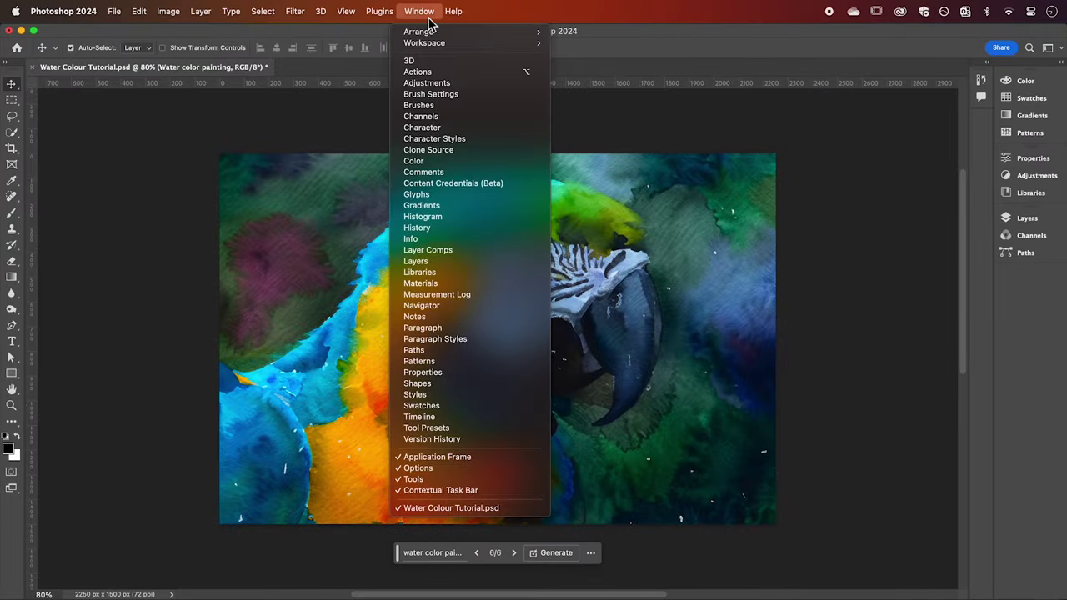
left_click(440, 110)
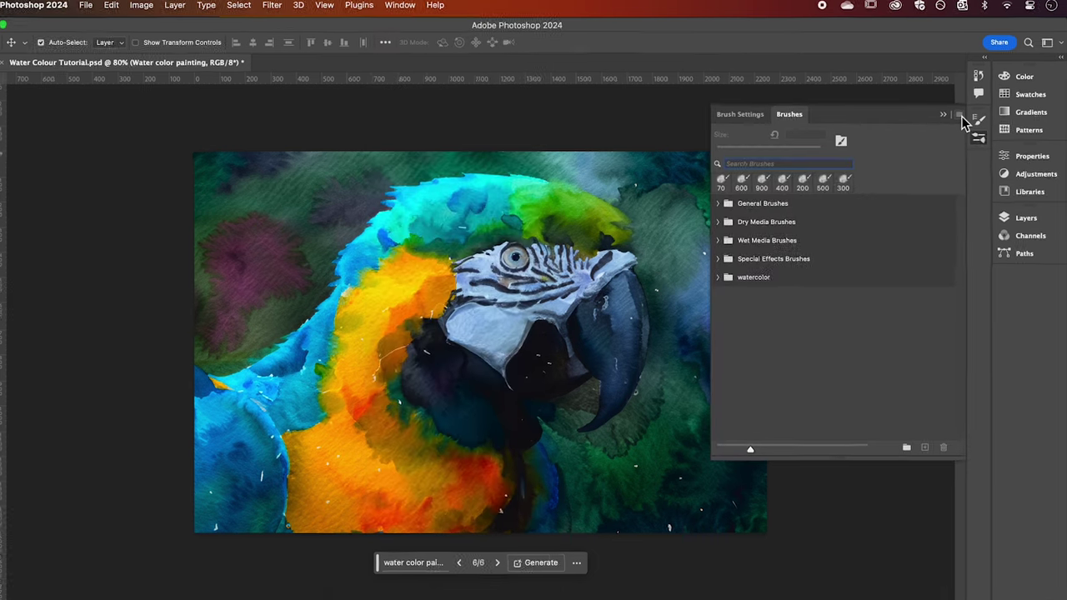
left_click(961, 117)
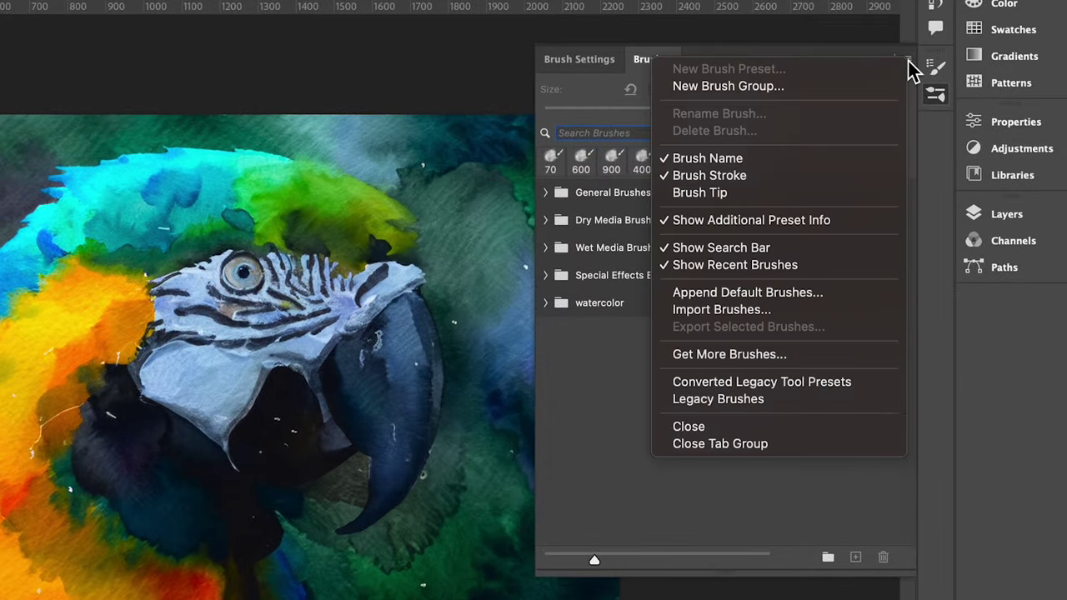
left_click(752, 315)
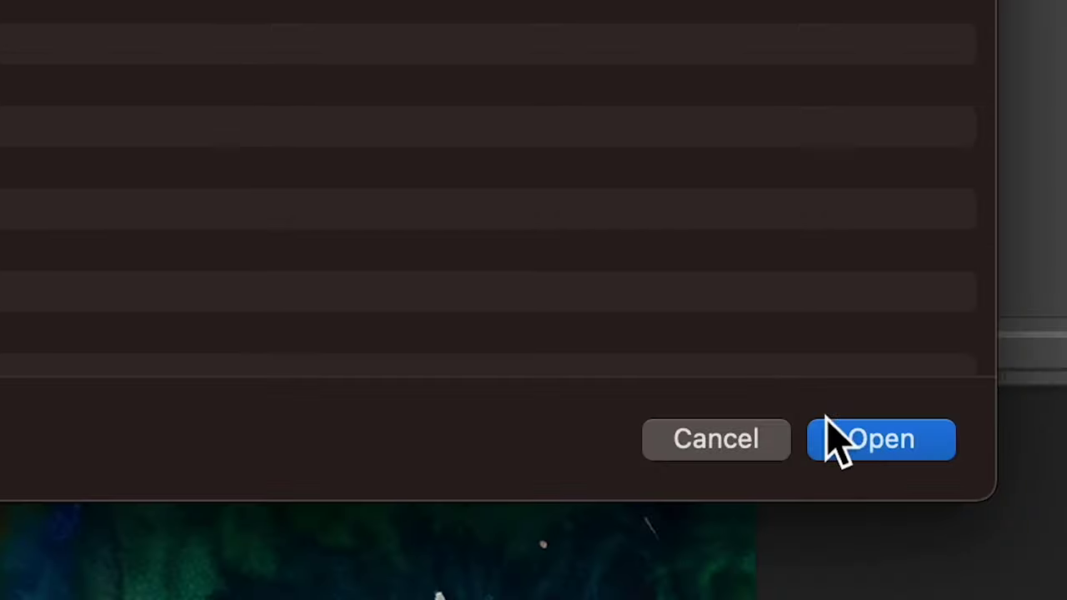
left_click(923, 453)
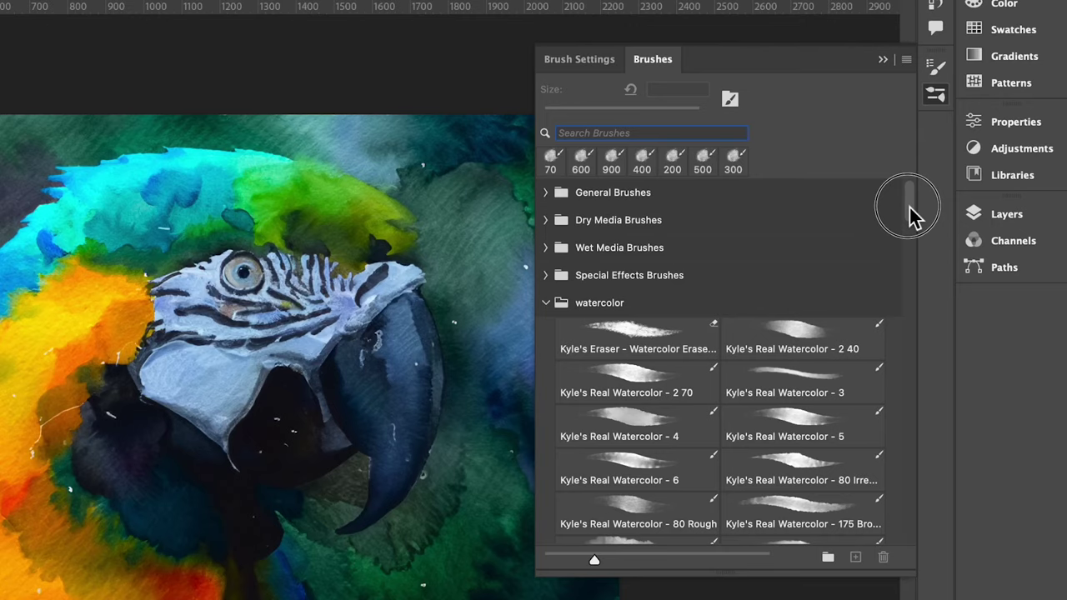
left_click_drag(908, 205, 917, 300)
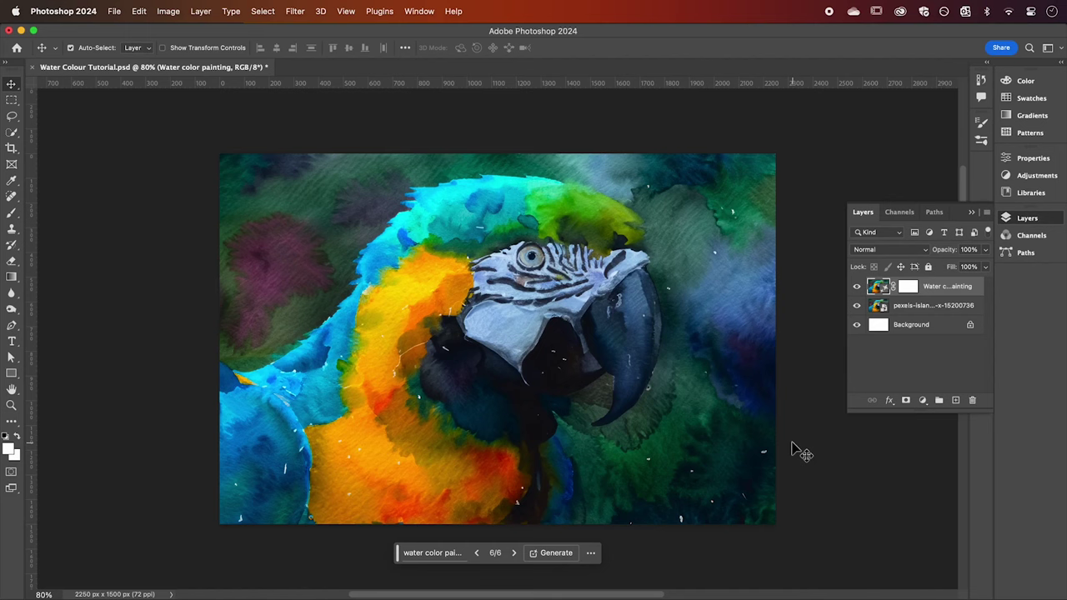
Select the parrot with Select Subject on the photo layer, then invert to the background
left_click(900, 308)
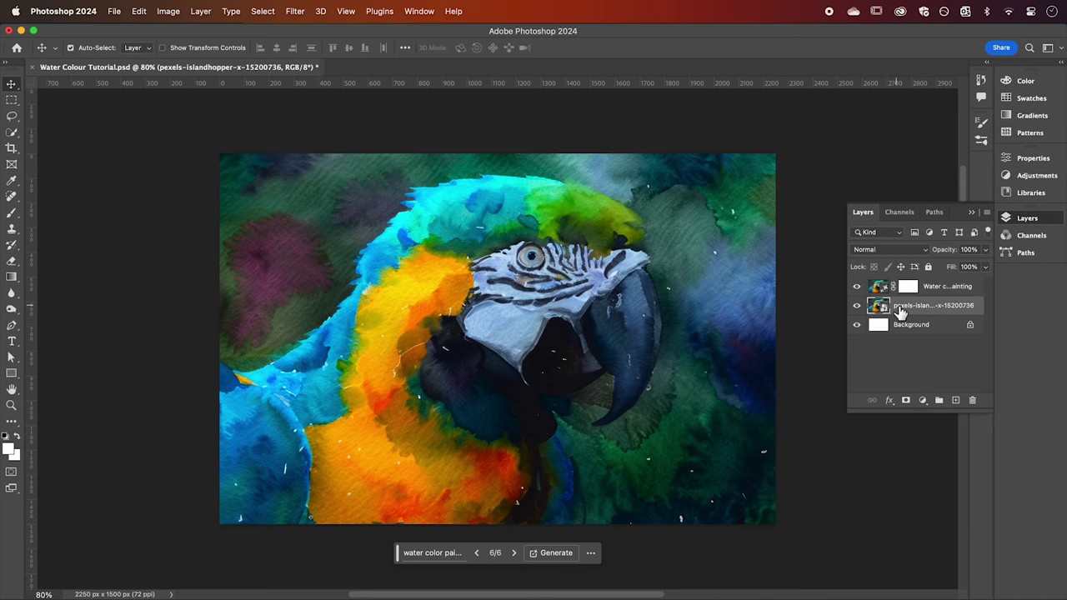
left_click(857, 306)
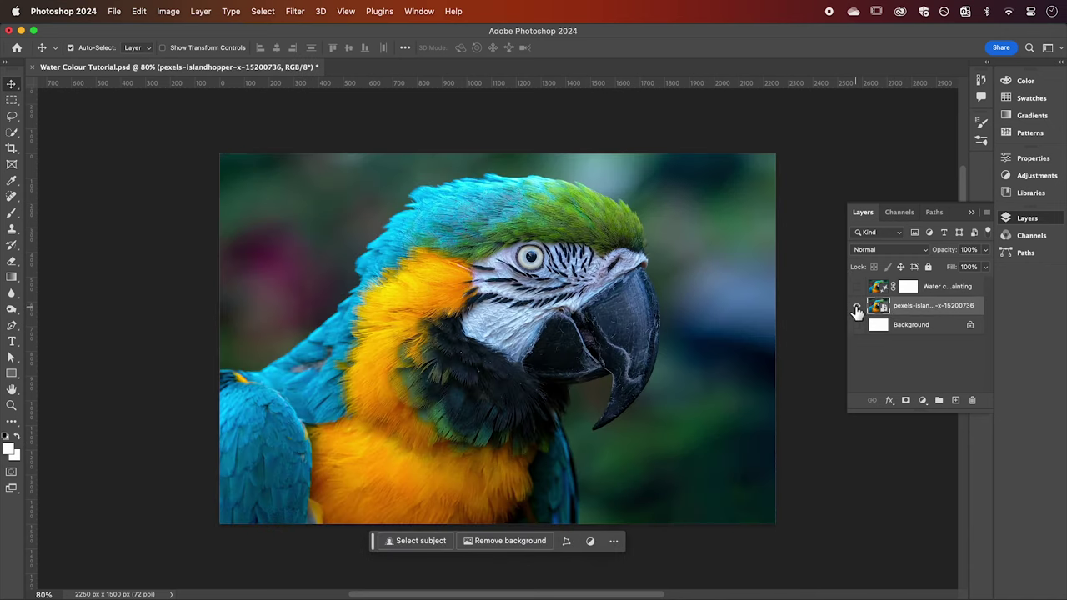
left_click(858, 308)
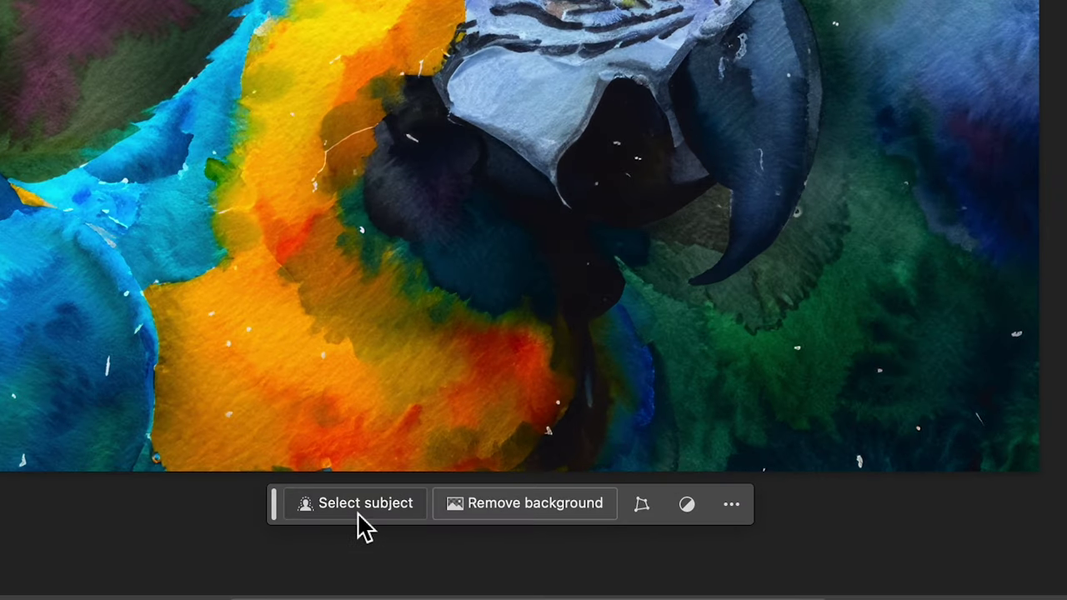
left_click(417, 544)
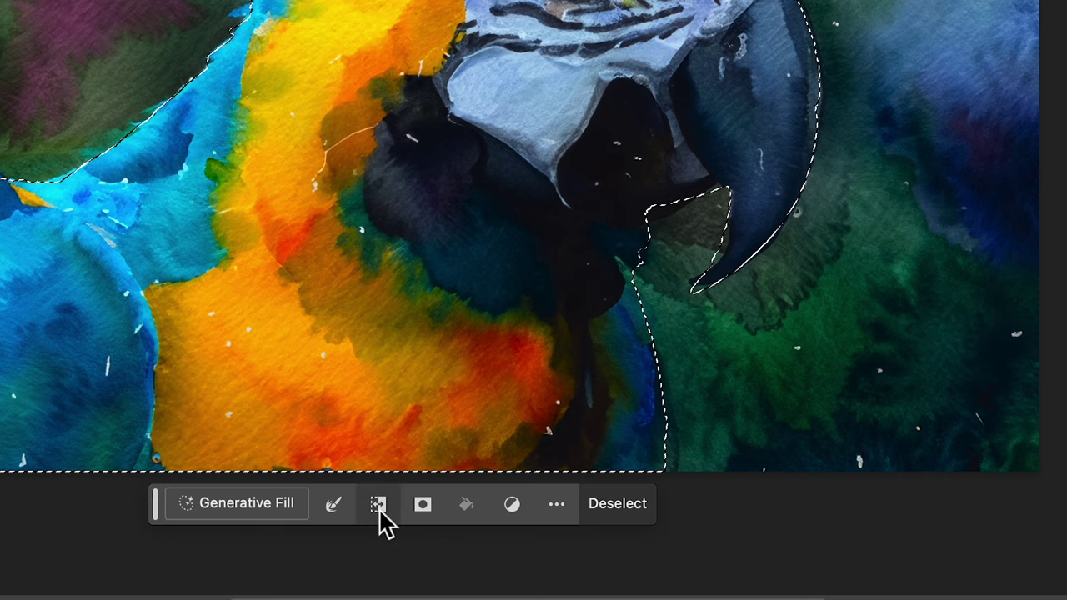
left_click(379, 509)
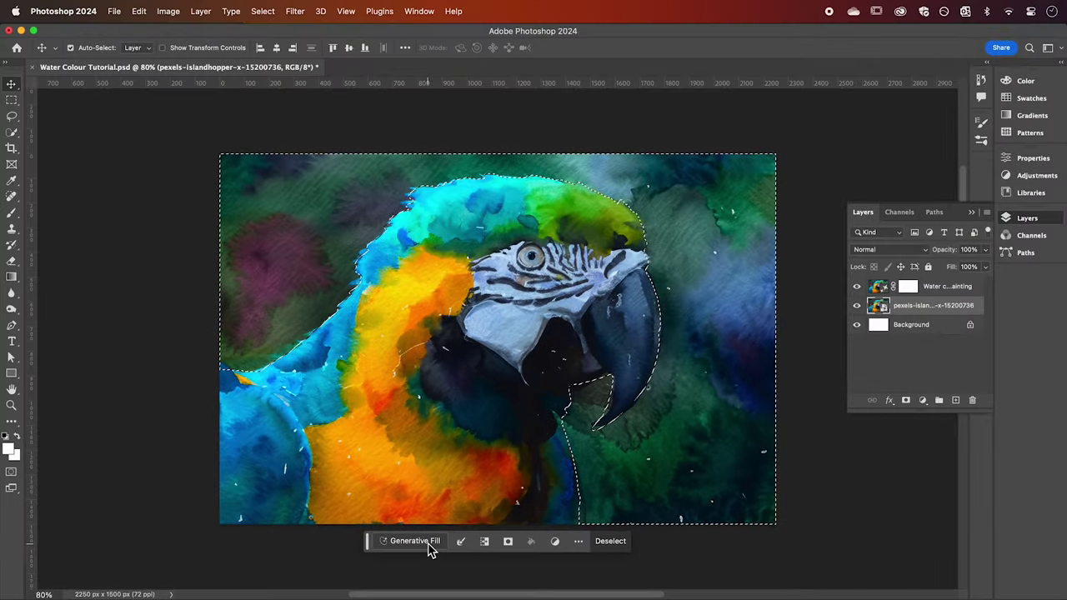
Fill the painting layer's mask with black over the background, then deselect
left_click(907, 287)
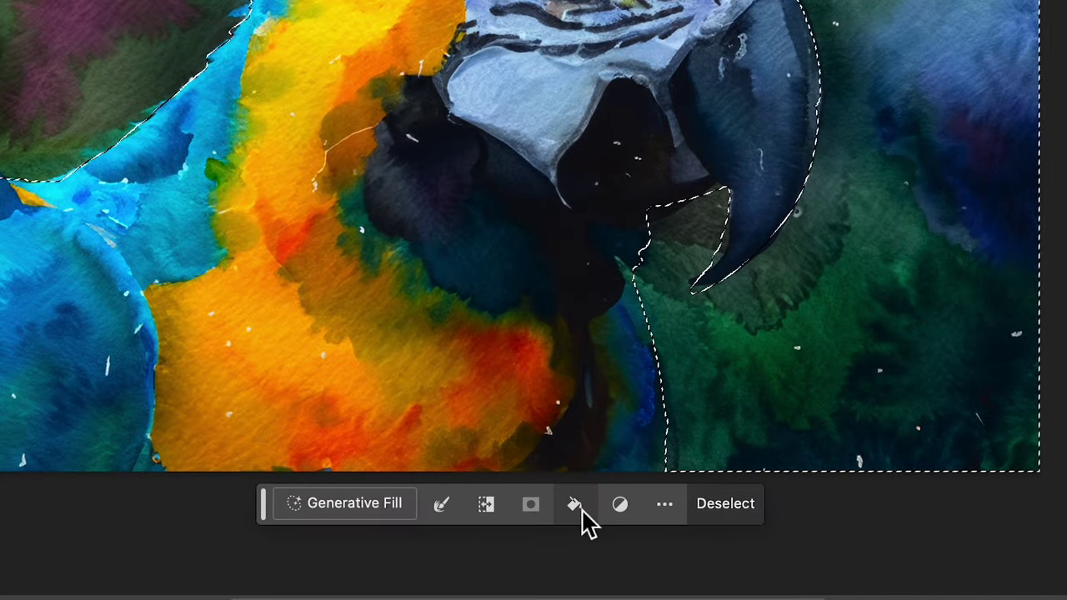
left_click(534, 543)
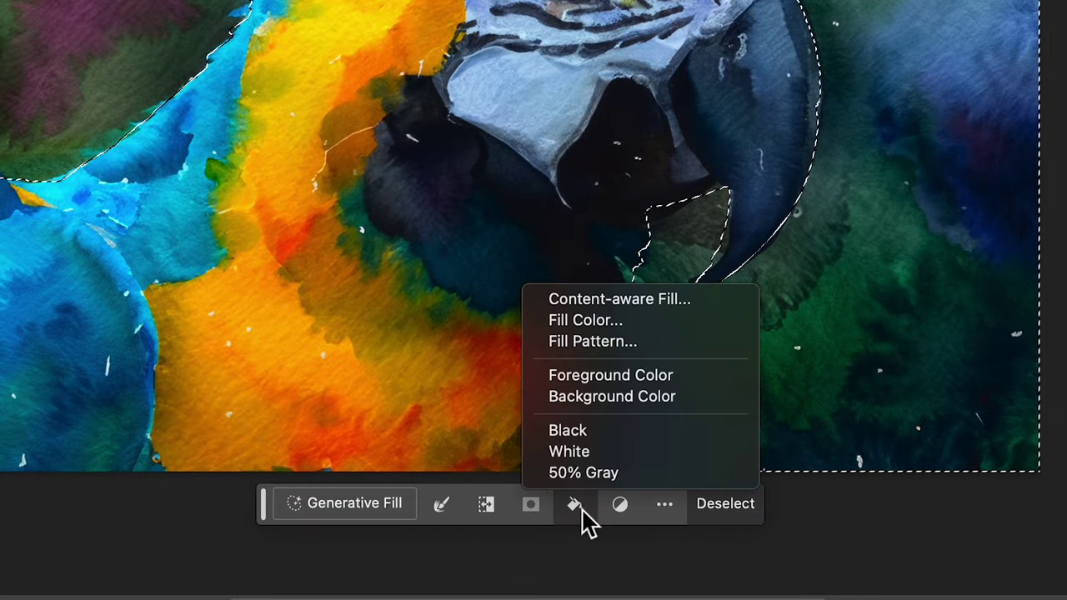
left_click(603, 435)
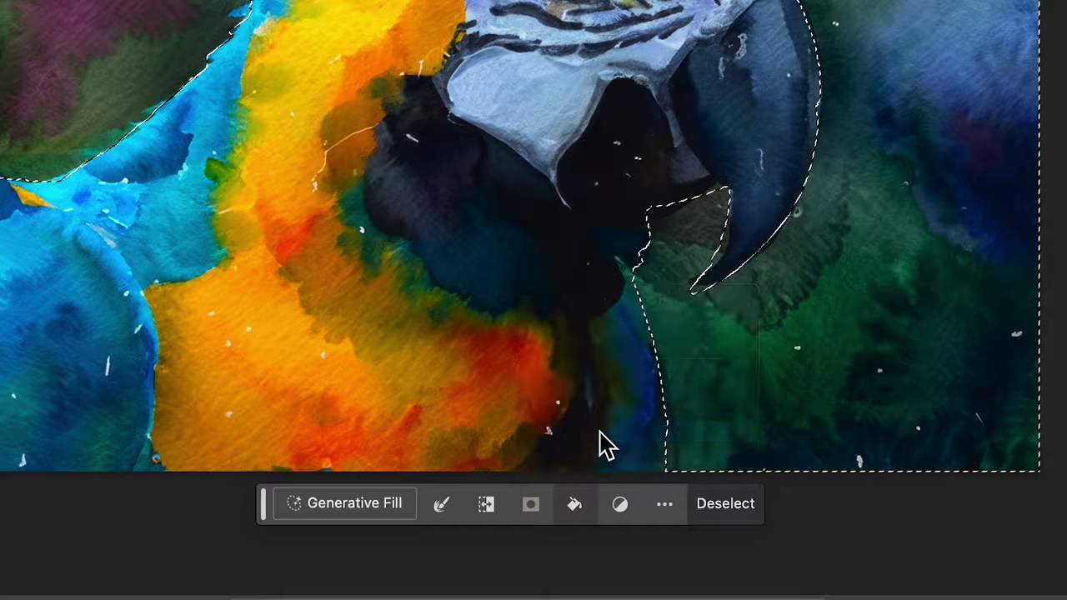
key("super+d")
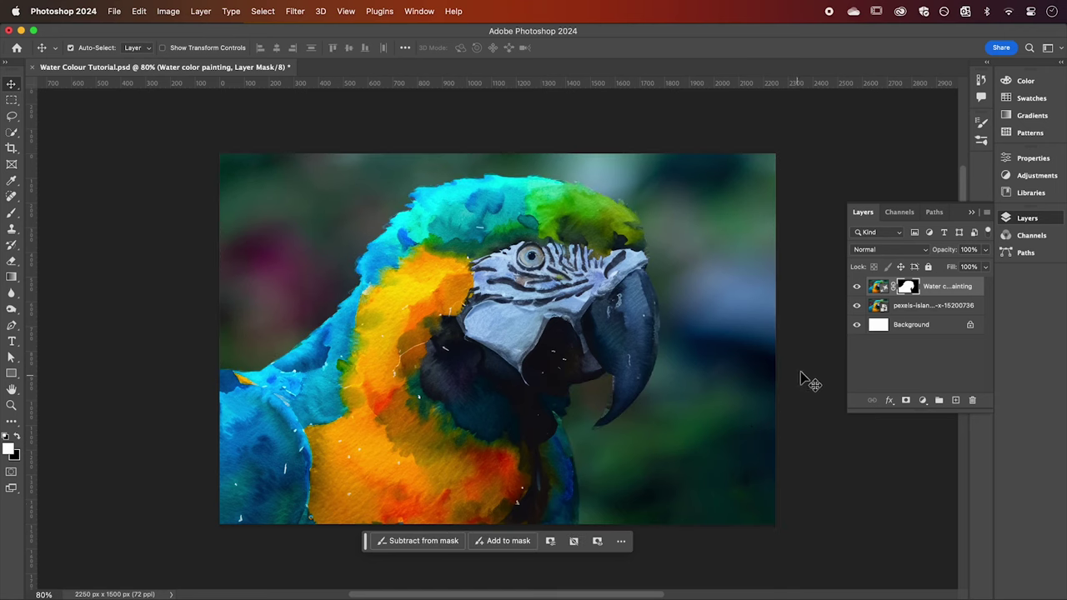
Hide the photo layer and set the Brush tool to the 500 Giant watercolor preset at 30% opacity
left_click(857, 306)
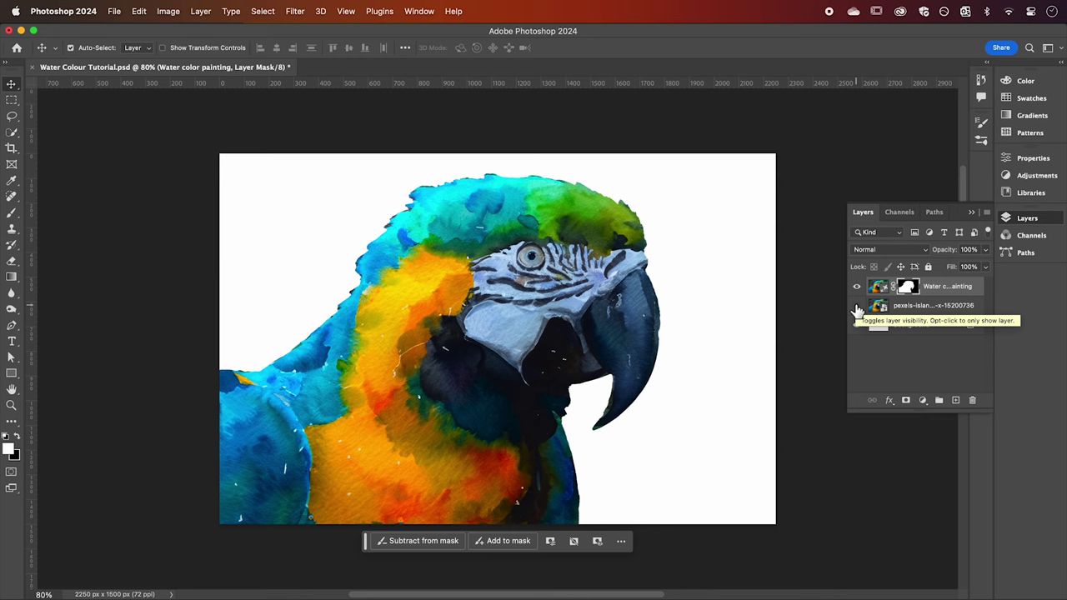
left_click(12, 213)
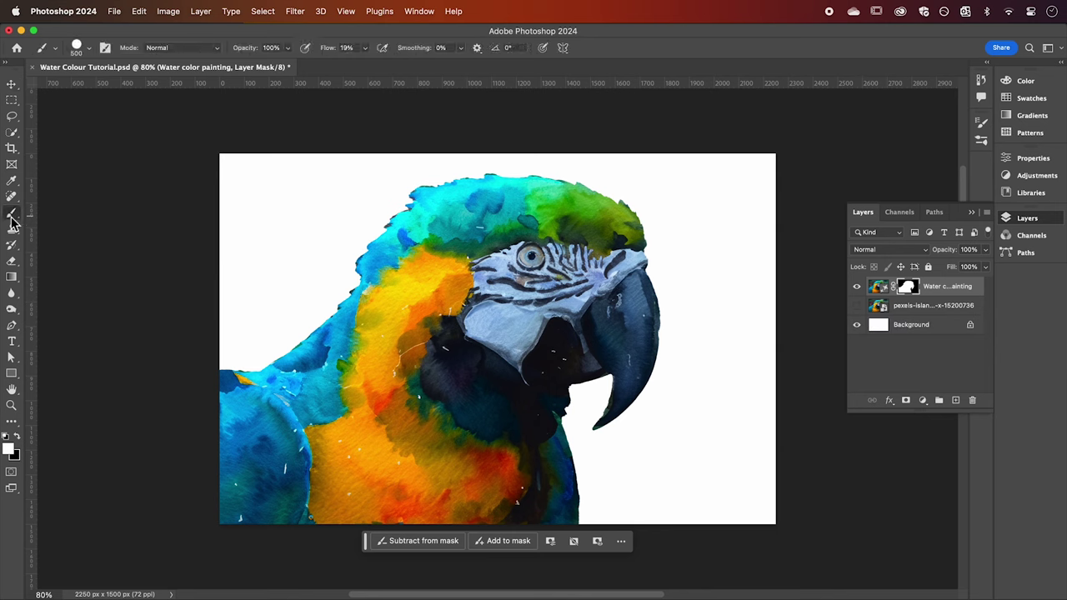
left_click(981, 142)
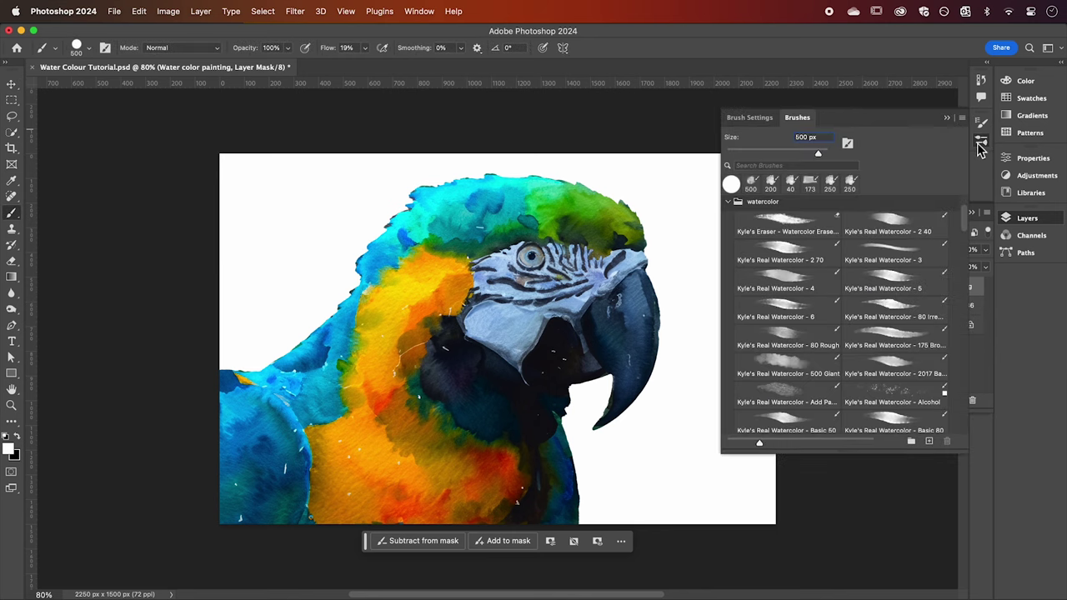
scroll(814, 310, "down", 1)
left_click(796, 348)
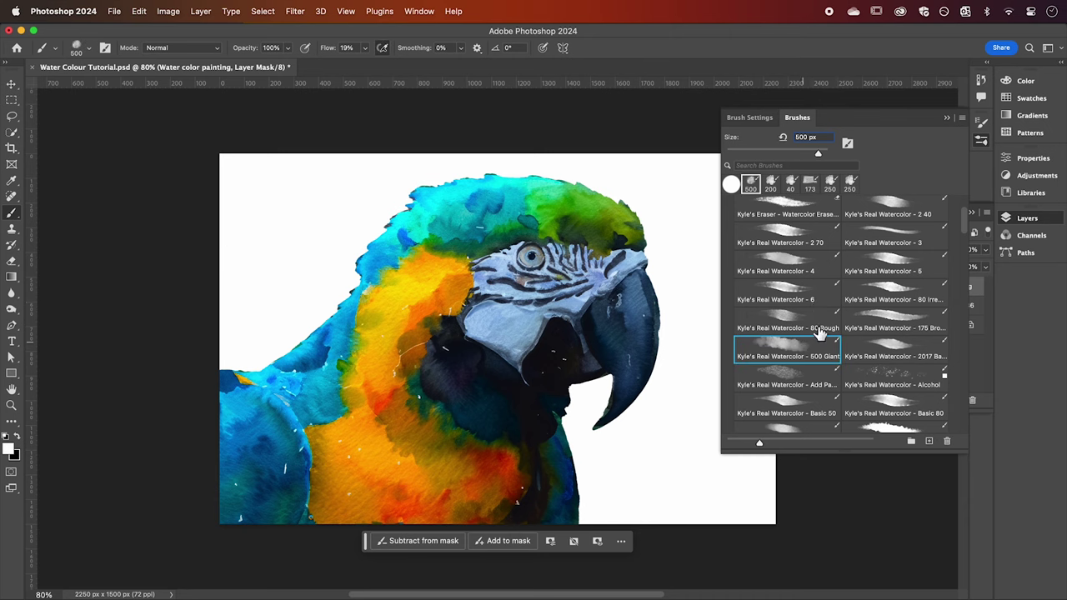
left_click(947, 118)
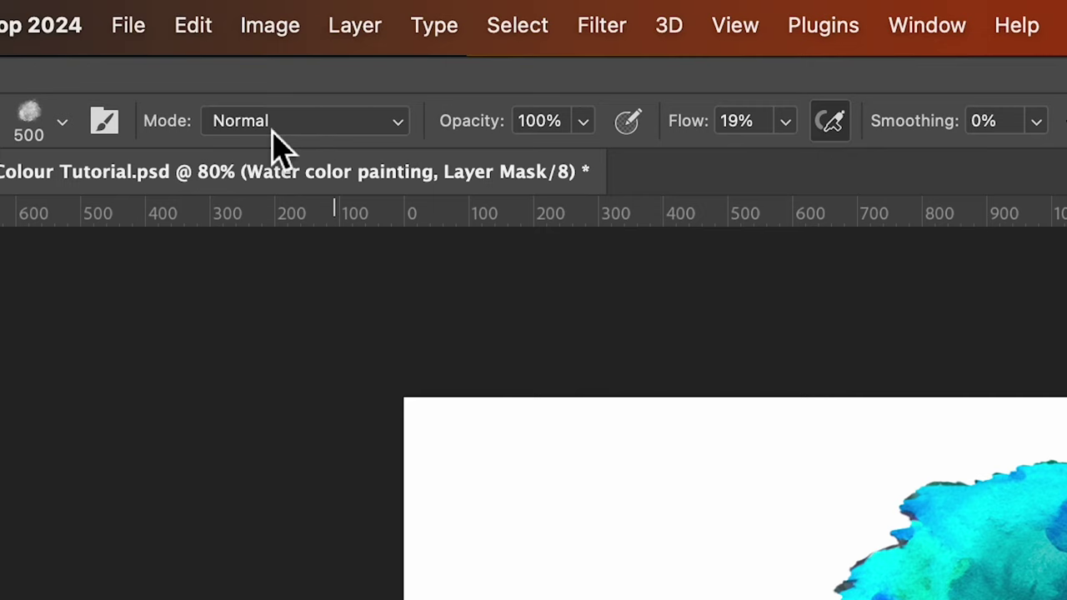
left_click(584, 123)
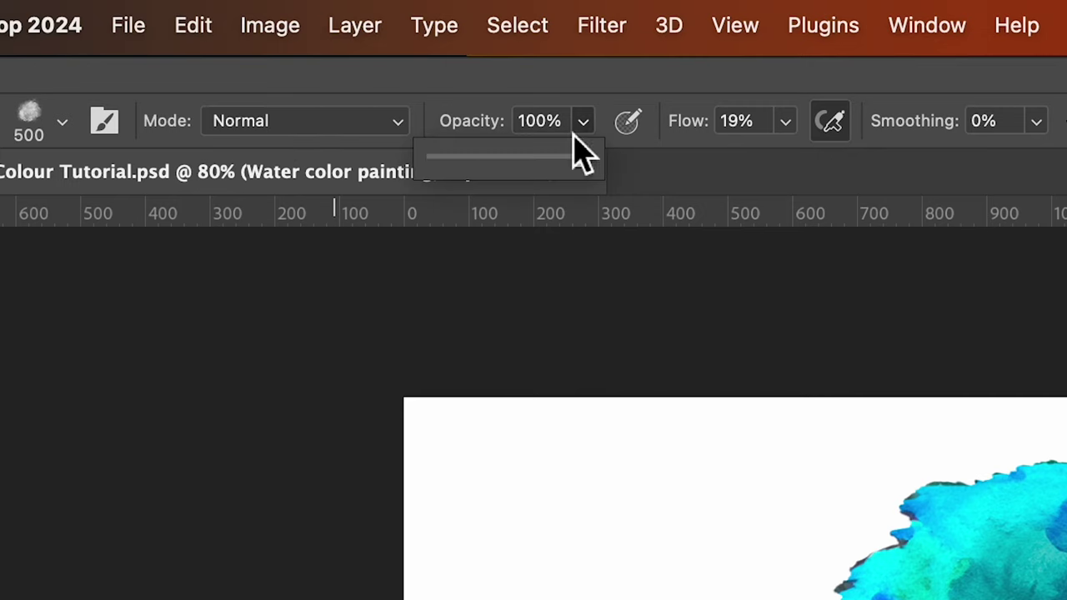
left_click_drag(498, 157, 477, 158)
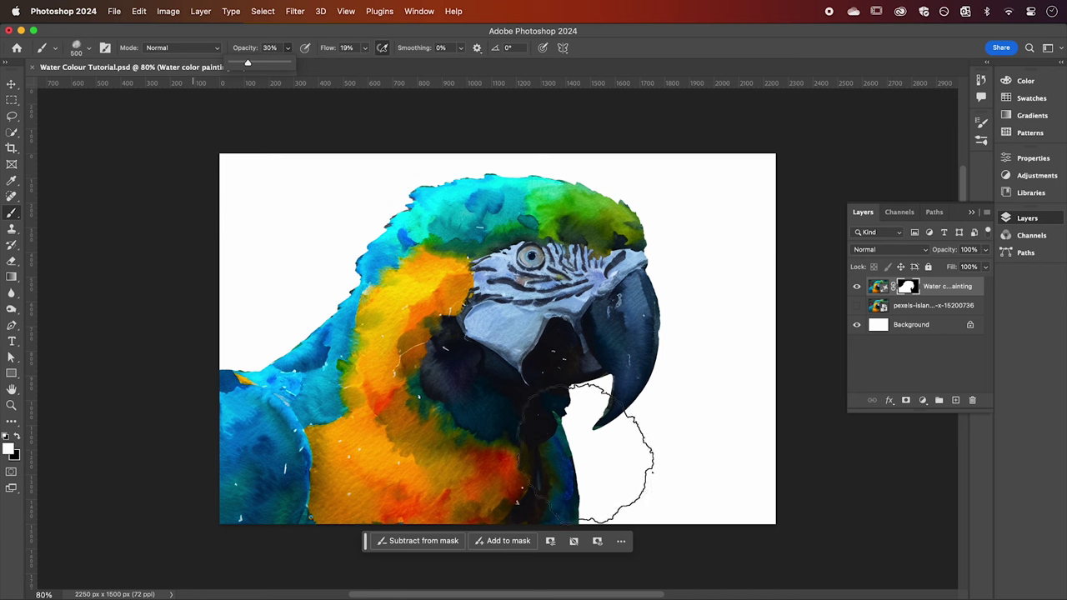
Paint soft washes into the mask beside the beak and around the parrot, raising opacity to about 41%
mouse_move(607, 448)
left_mouse_down()
mouse_move(585, 472)
mouse_move(546, 361)
mouse_move(627, 286)
mouse_move(454, 217)
mouse_move(237, 362)
mouse_move(440, 240)
mouse_move(364, 221)
left_mouse_up()
left_click_drag(289, 69, 297, 66)
mouse_move(375, 275)
left_mouse_down()
mouse_move(310, 202)
mouse_move(281, 321)
mouse_move(598, 426)
mouse_move(571, 208)
mouse_move(583, 425)
mouse_move(600, 450)
mouse_move(392, 286)
mouse_move(598, 342)
left_mouse_up()
Switch to the Big Round watercolor brush and darken the wash left of the parrot's head
left_click(981, 140)
scroll(842, 316, "down", 2)
left_click(870, 354)
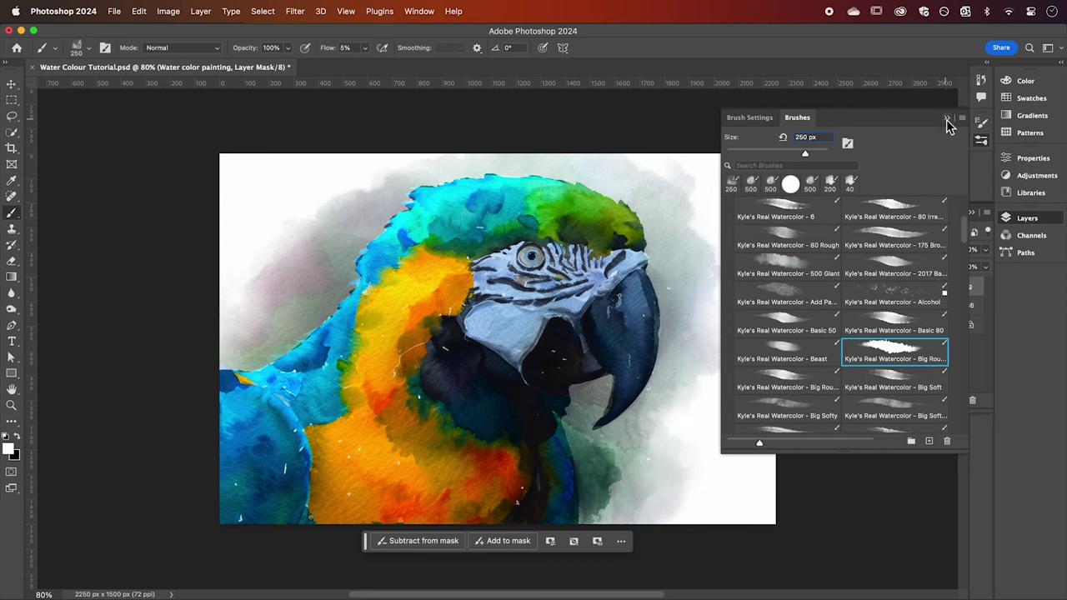
left_click(946, 118)
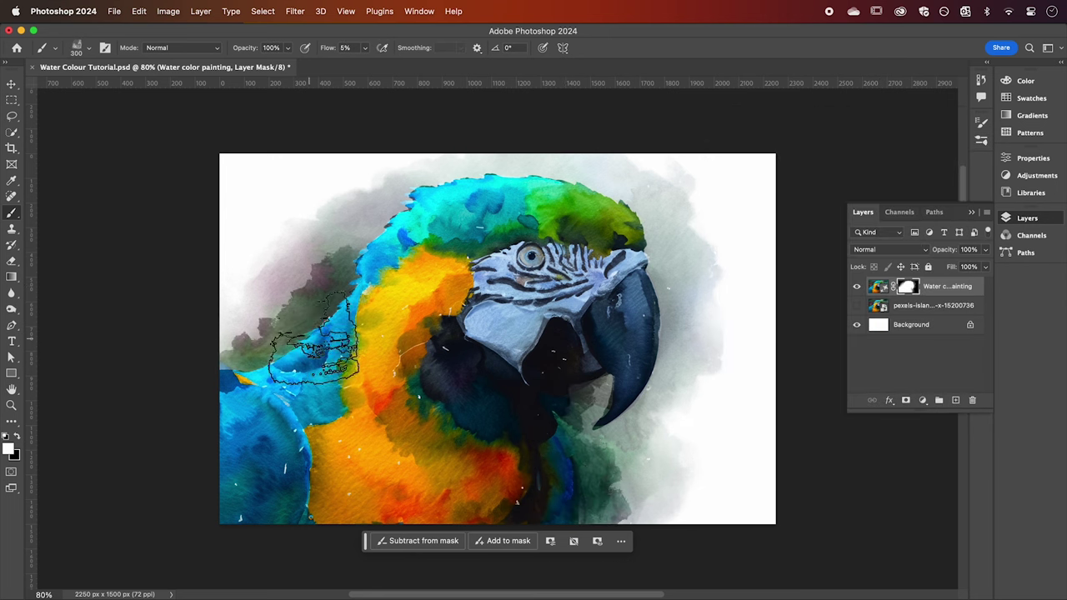
left_click_drag(262, 67, 357, 191)
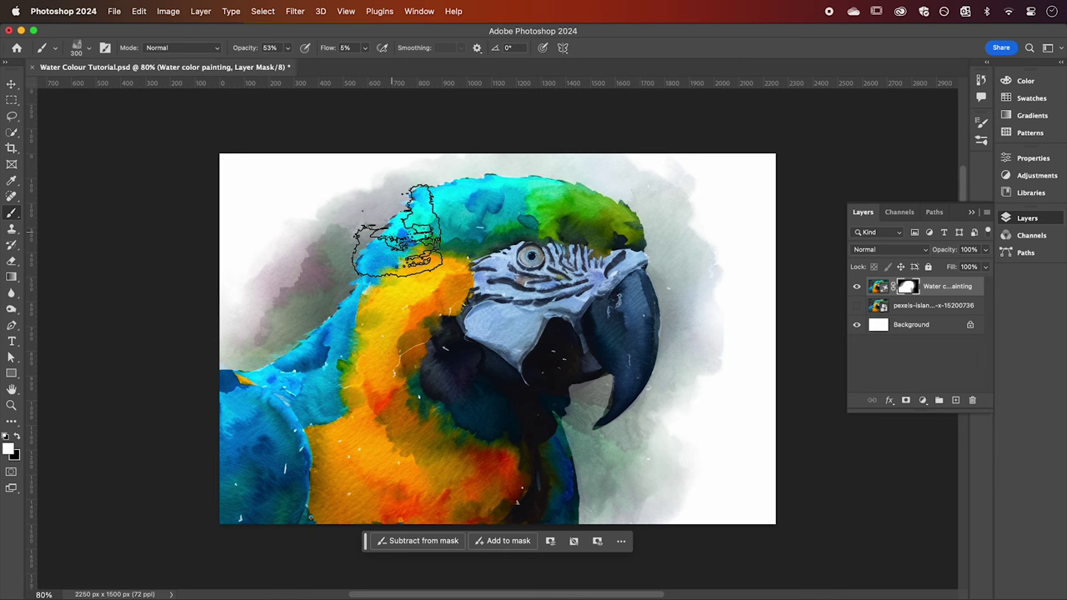
key("v")
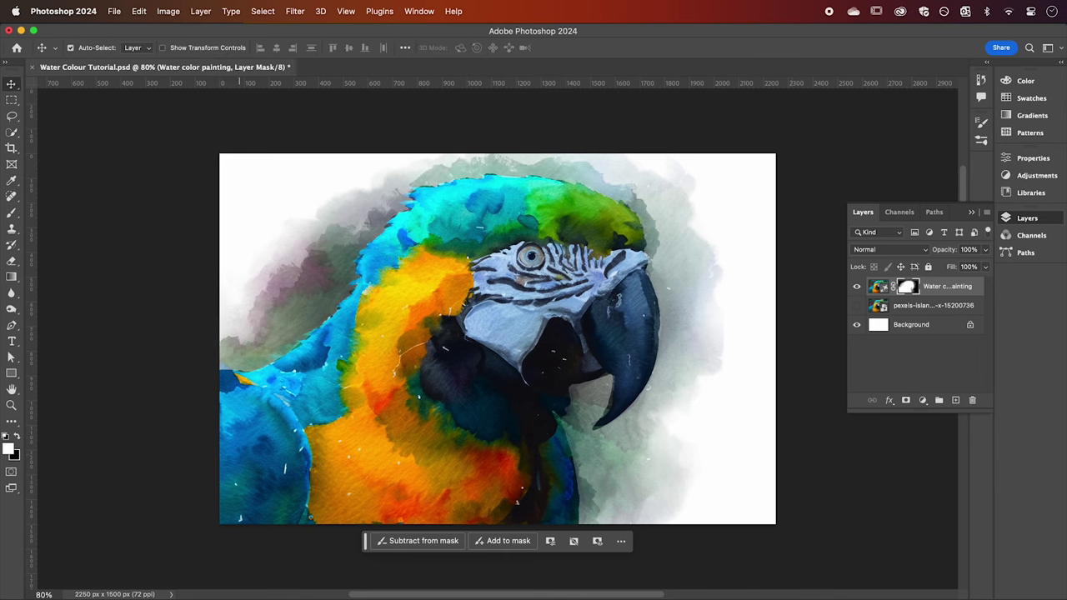
Place the paper texture, scale it to fill the canvas, and position it just above Background
left_click_drag(396, 349, 395, 355)
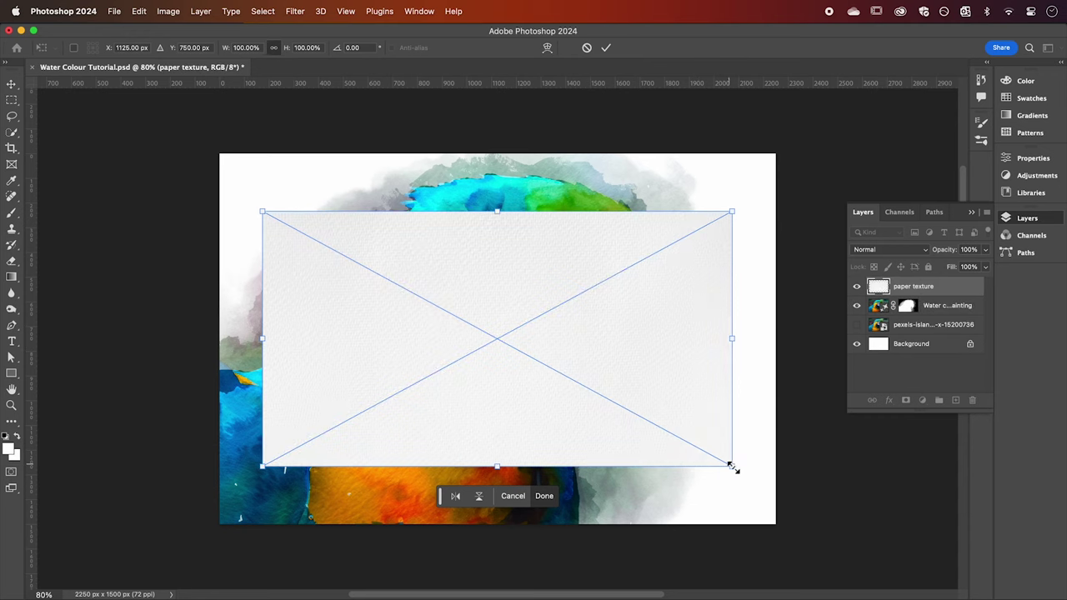
left_click_drag(733, 468, 842, 533)
key("Return")
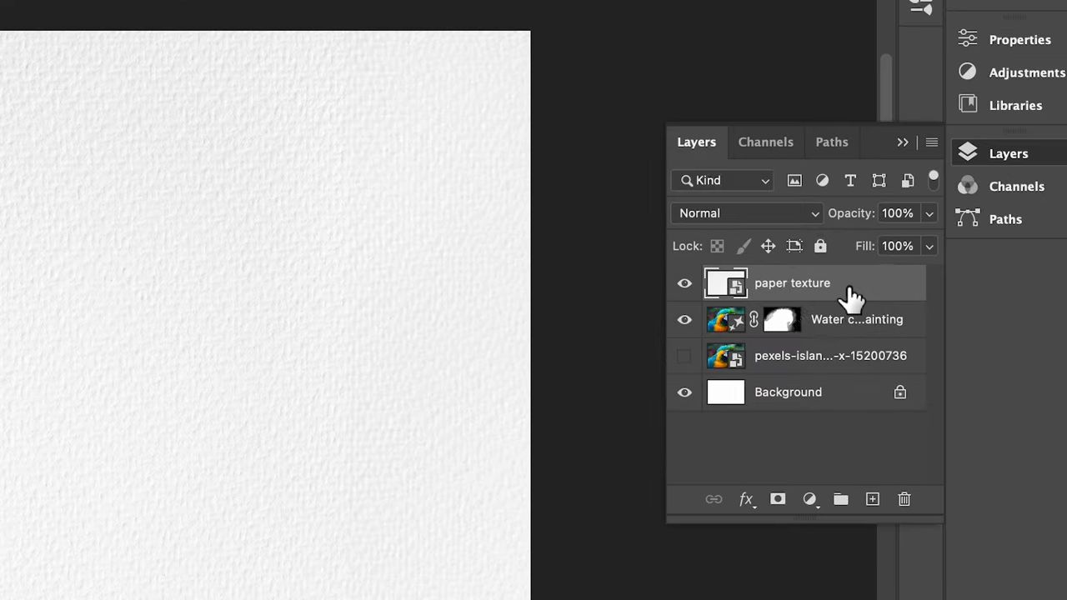
left_click_drag(941, 287, 941, 340)
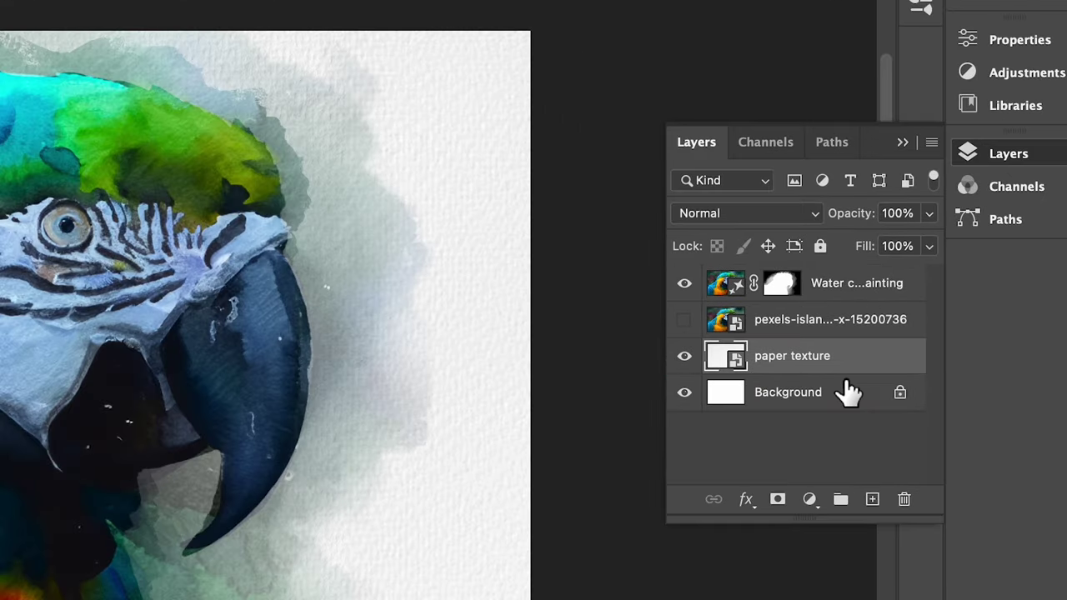
Set the Water color painting layer's blend mode to Multiply
left_click(870, 285)
left_click(753, 215)
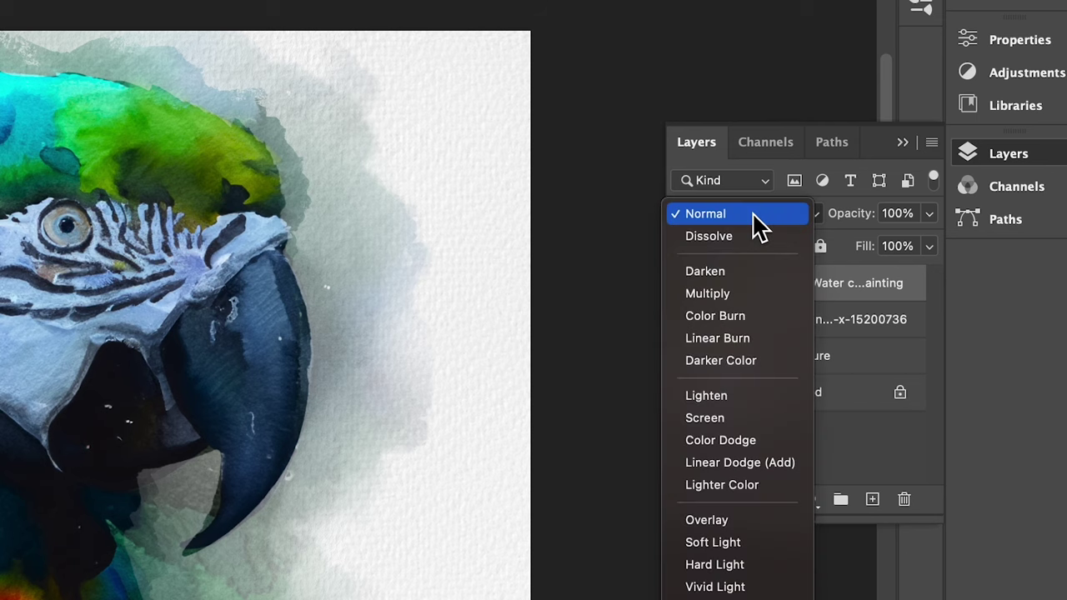
left_click(723, 295)
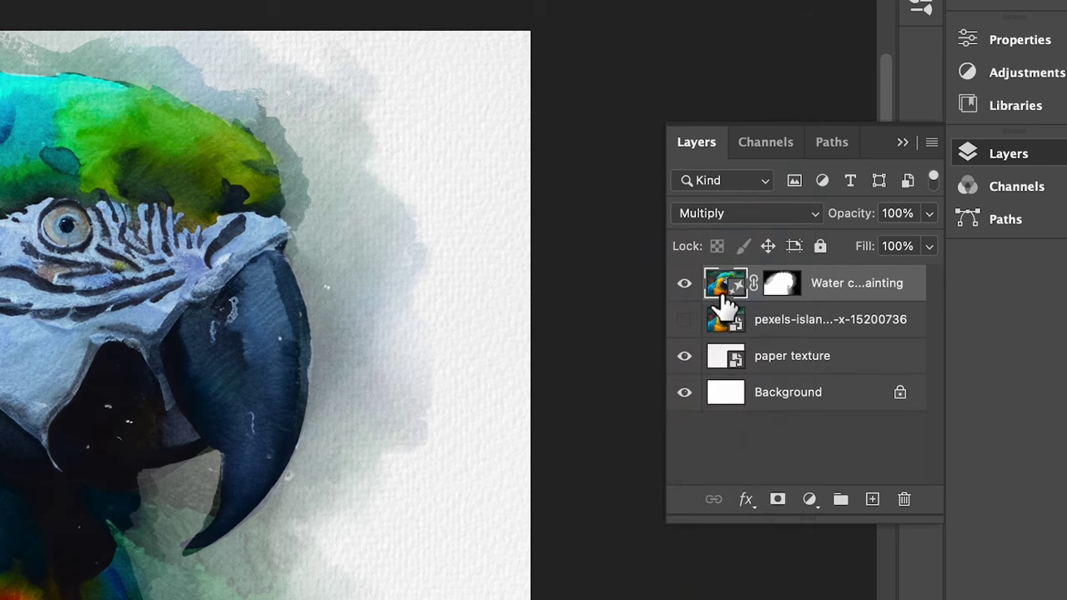